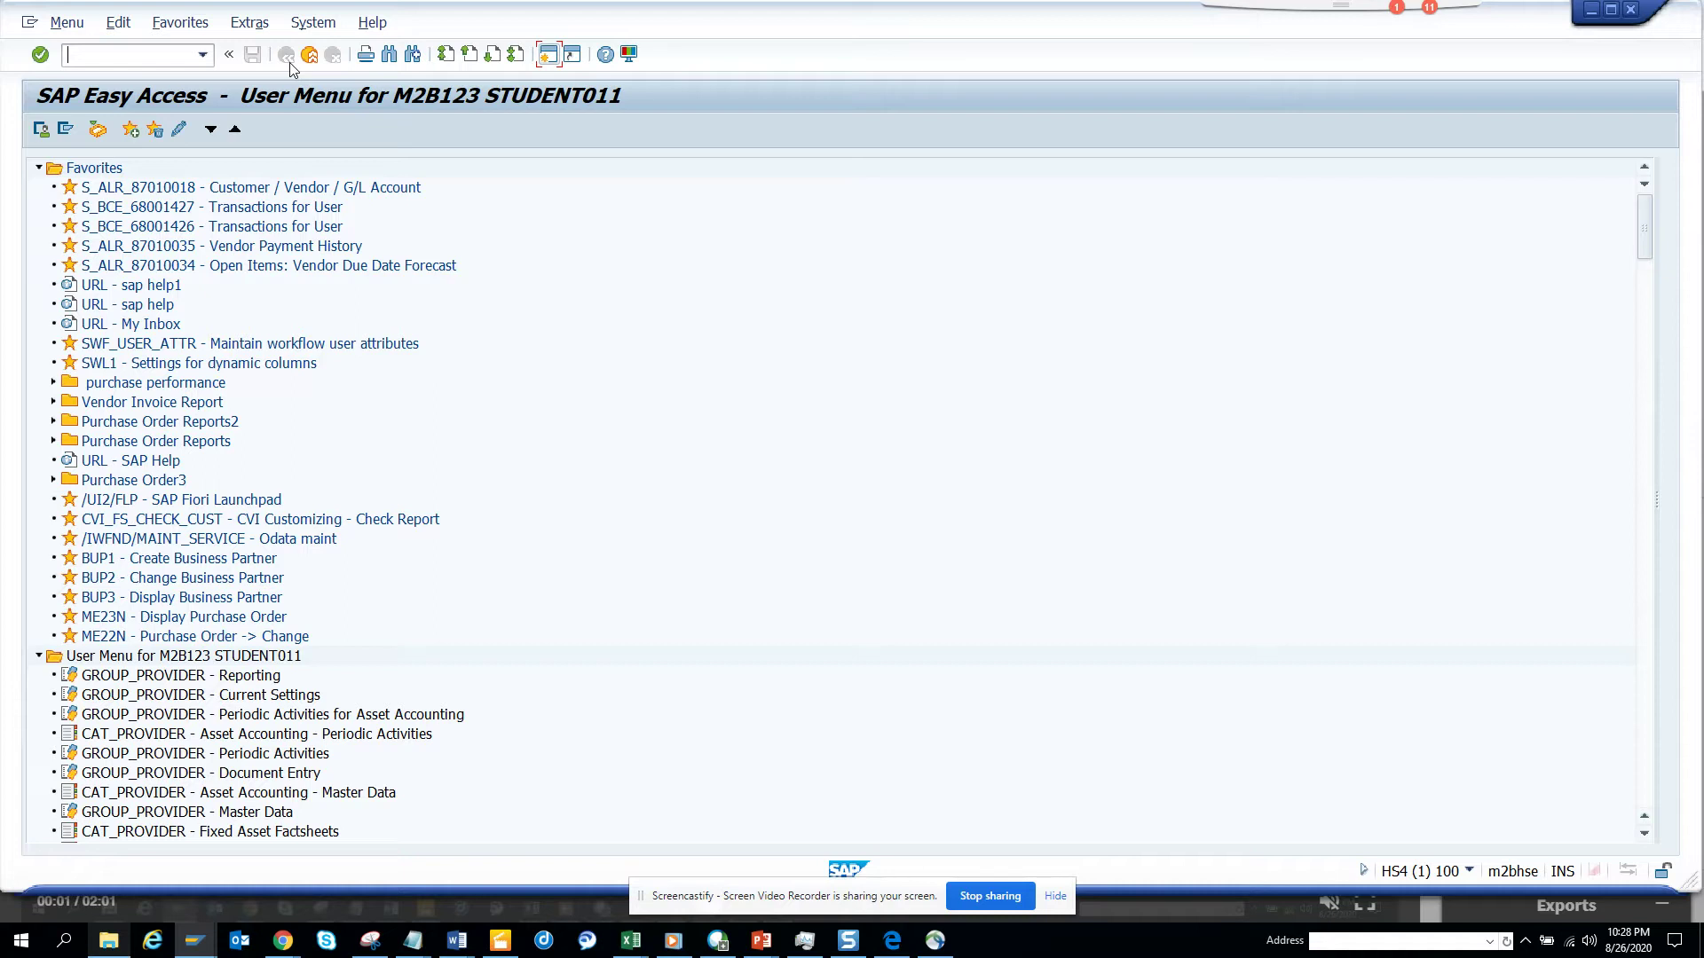
Step: Display a purchase order in ME23N and inspect its header purchasing group 001
text(/nme23n)
key(Return)
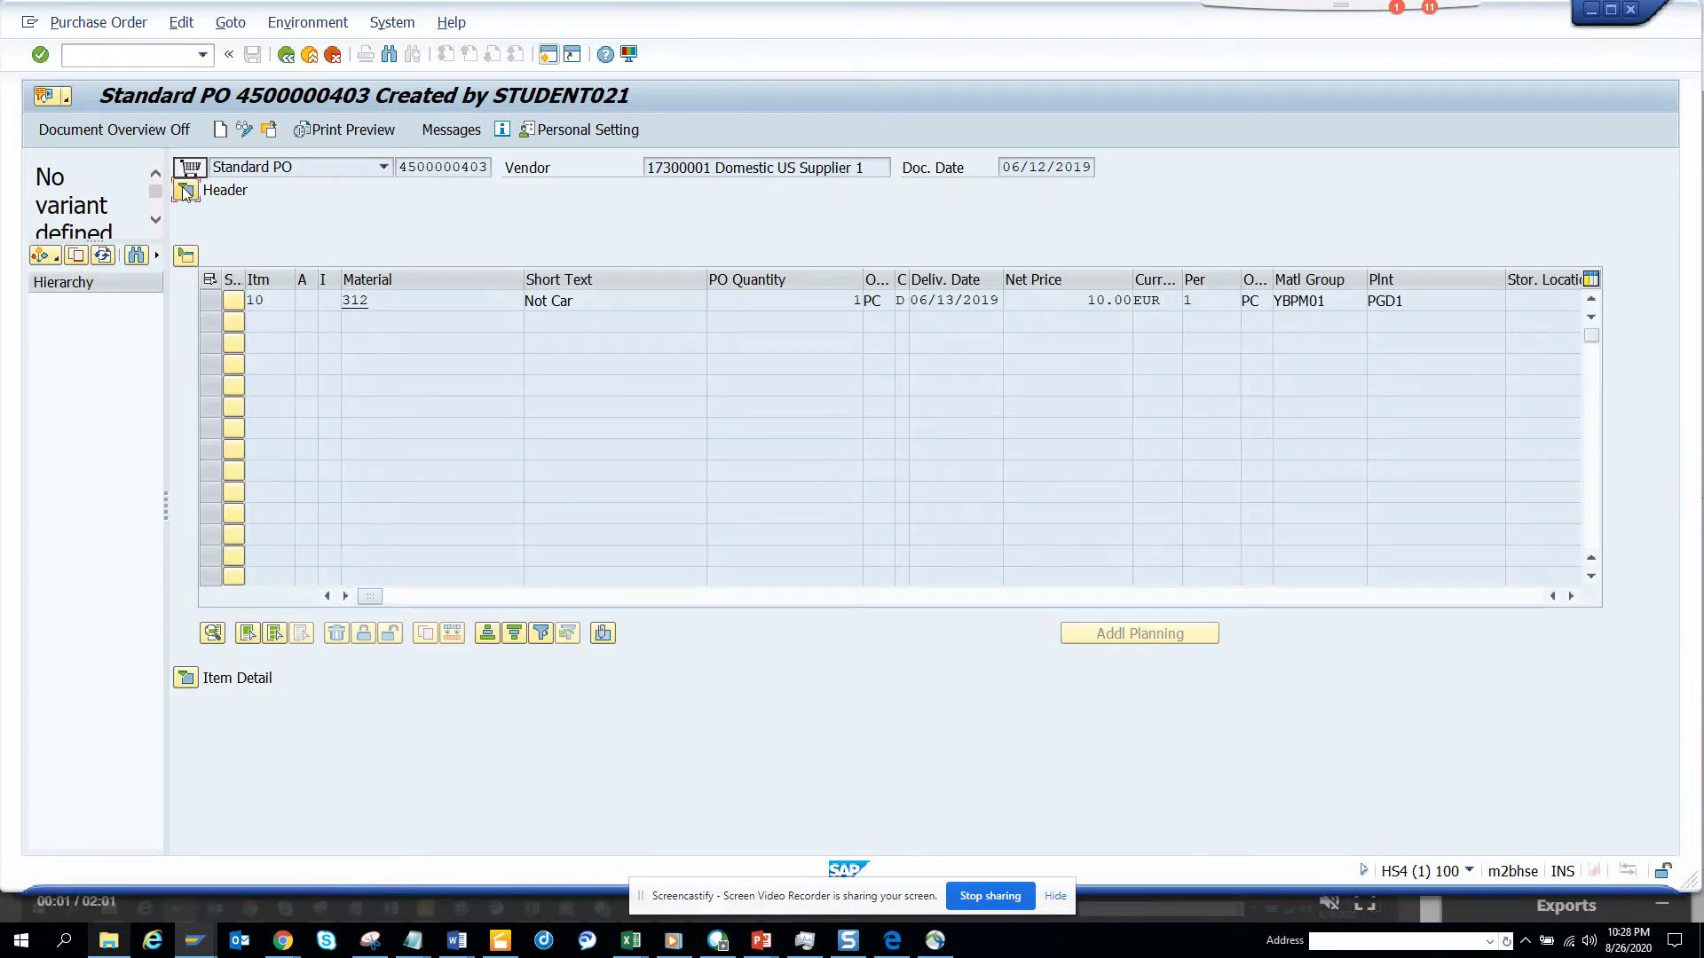
click(185, 190)
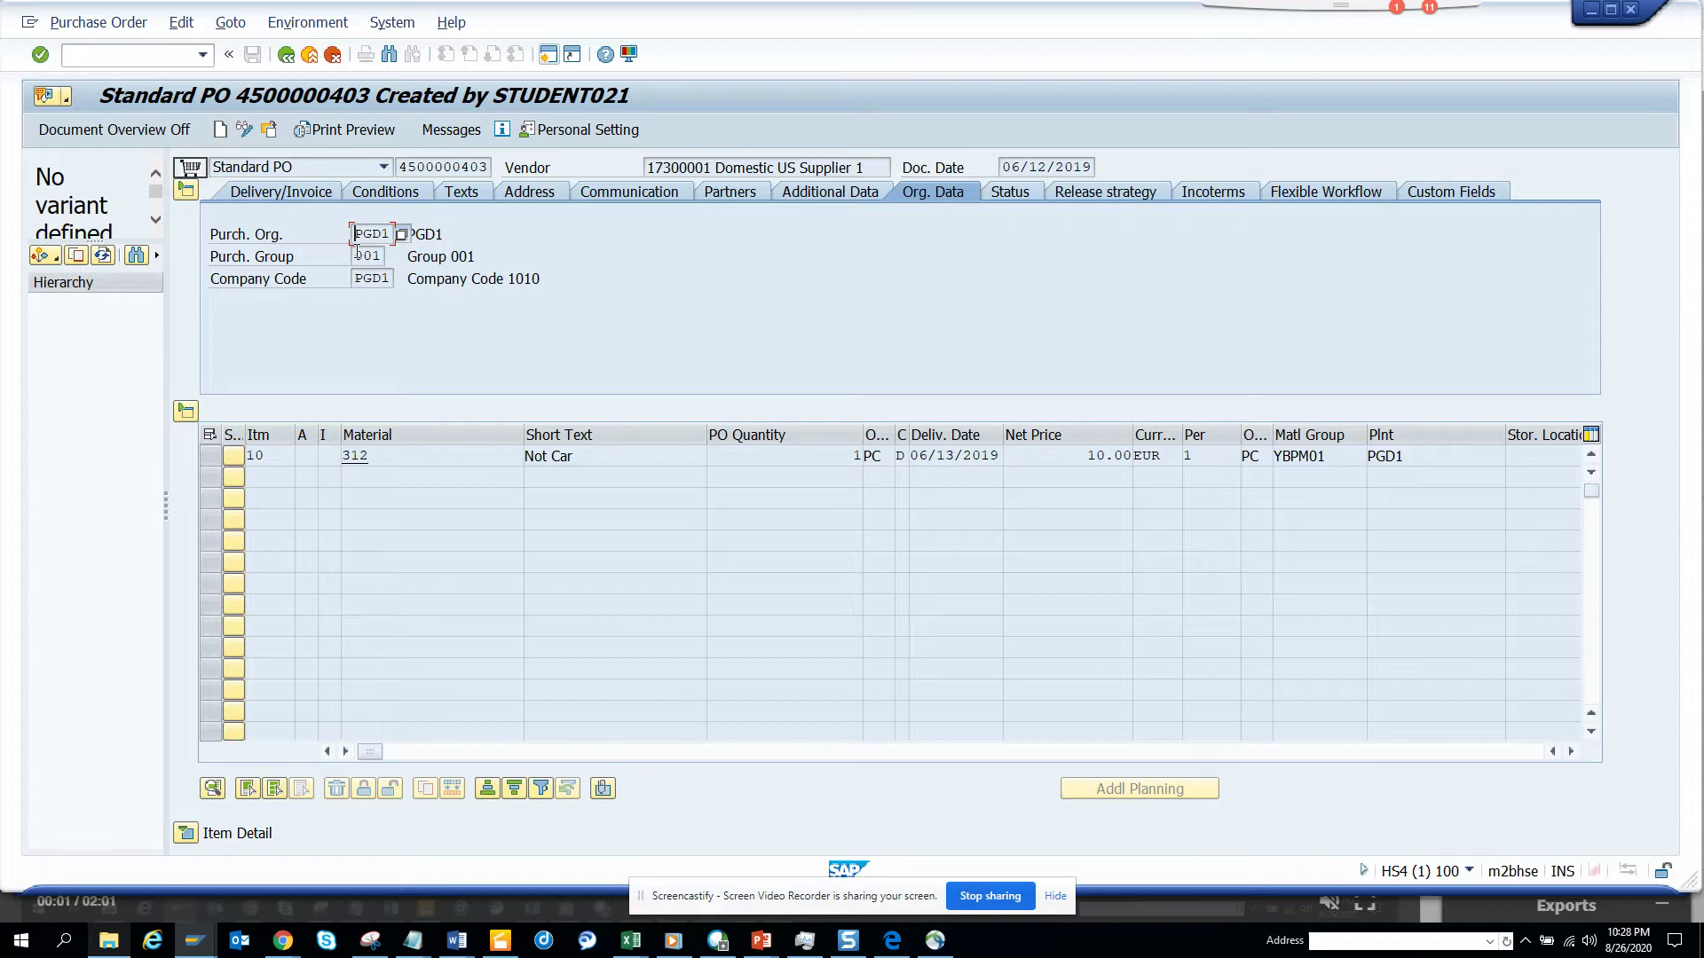
double_click(366, 256)
key(alt+Tab)
key(alt+Tab)
Step: In SE54, inspect the dictionary definition of view V_024, then return to the generator screen
click(286, 54)
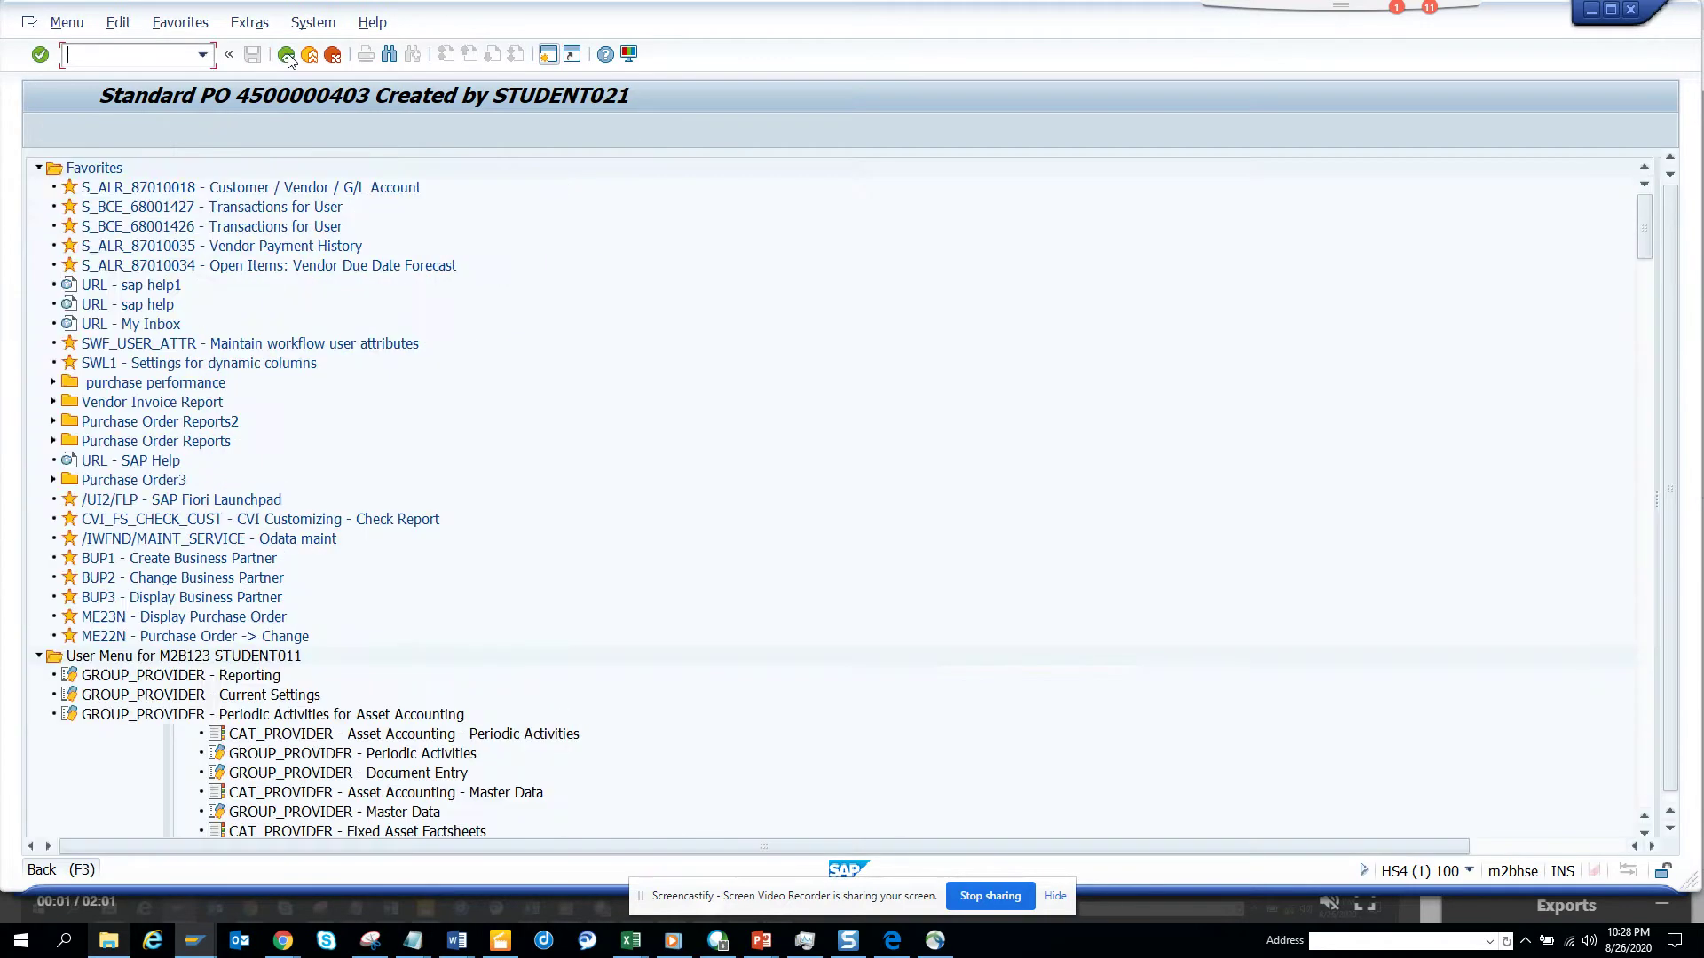
click(100, 56)
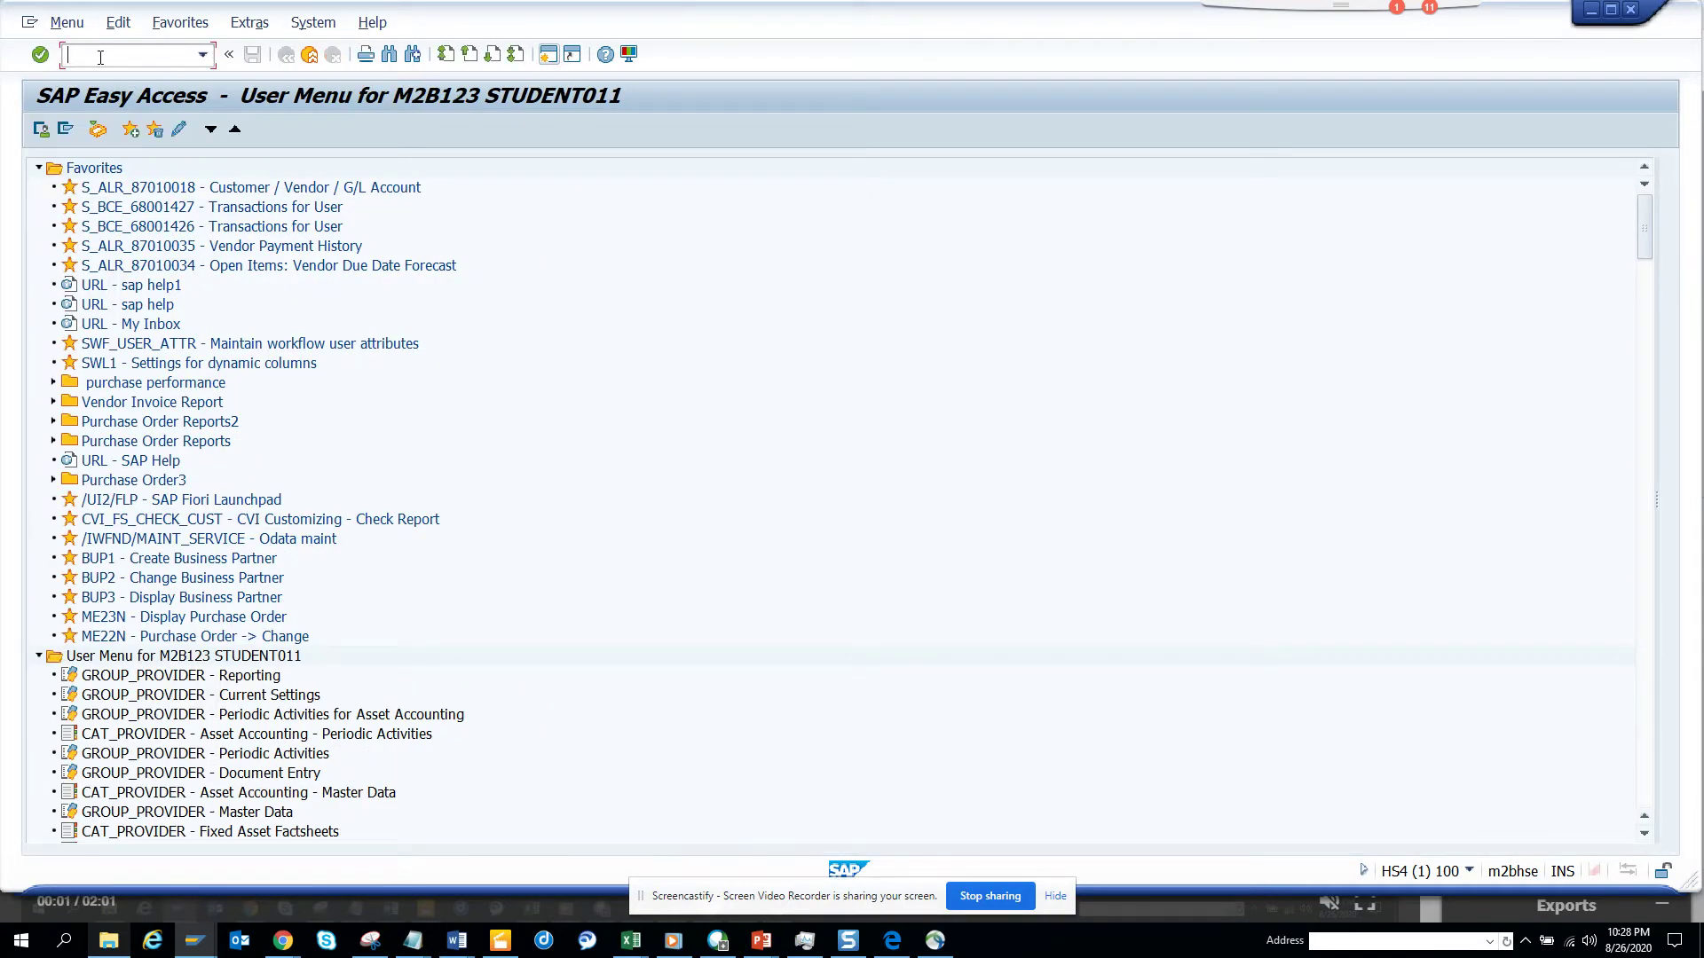
text(/nse54)
key(Return)
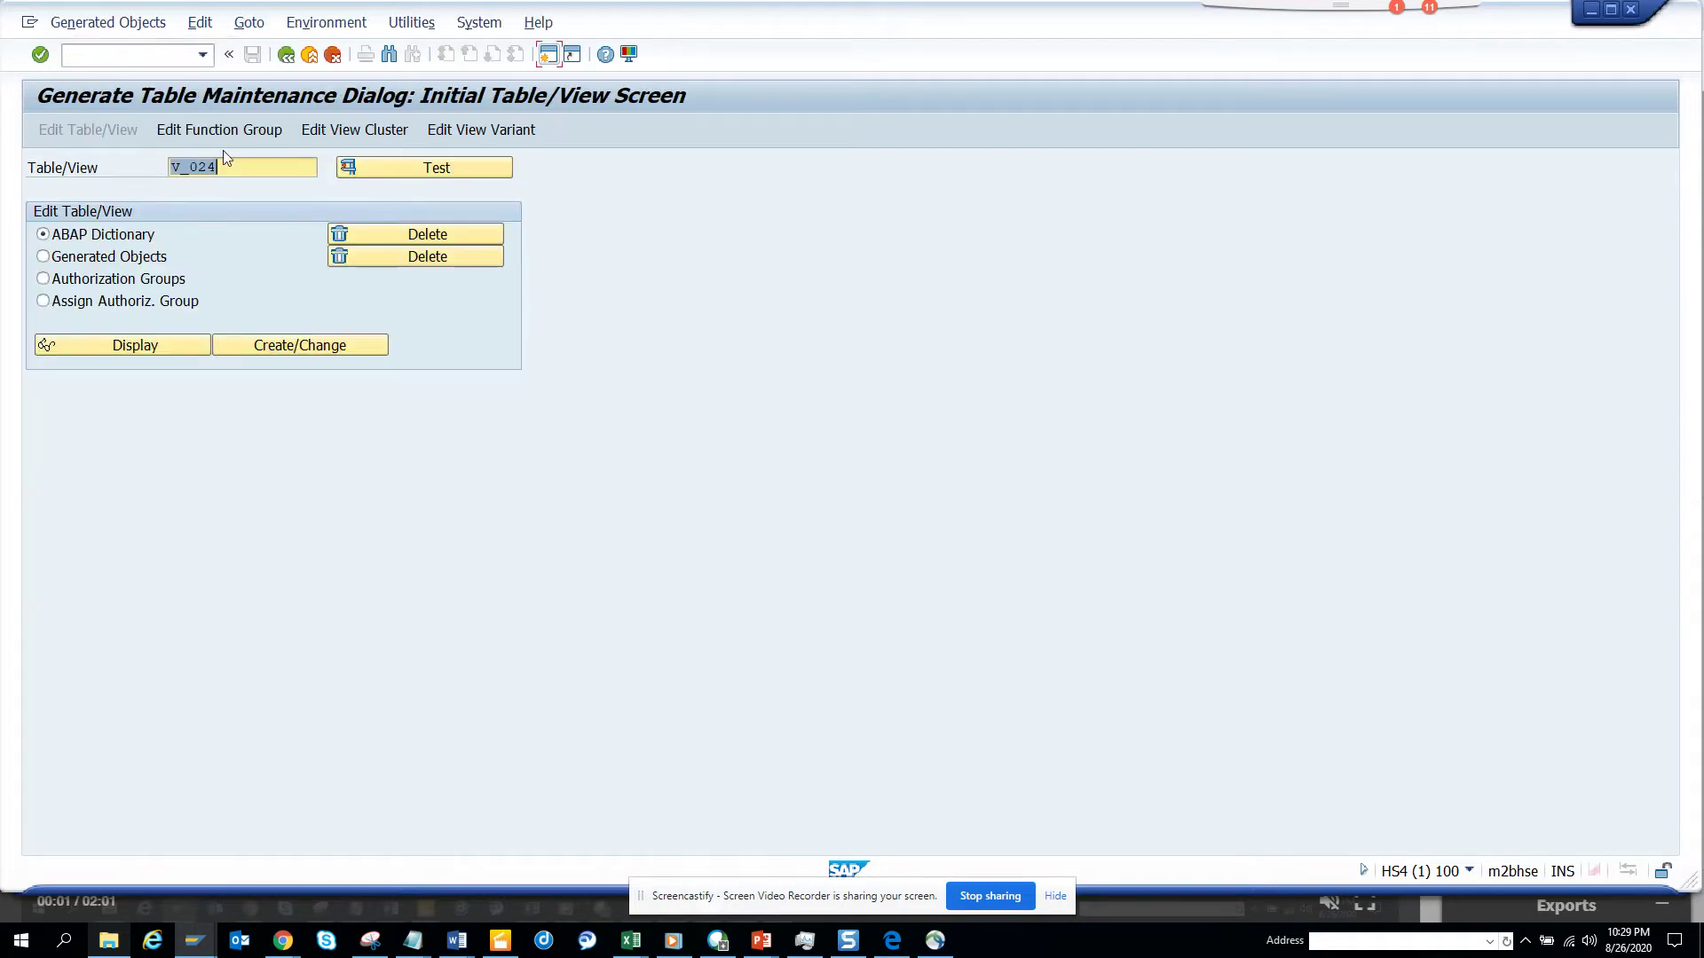
drag(232, 173, 145, 182)
click(342, 346)
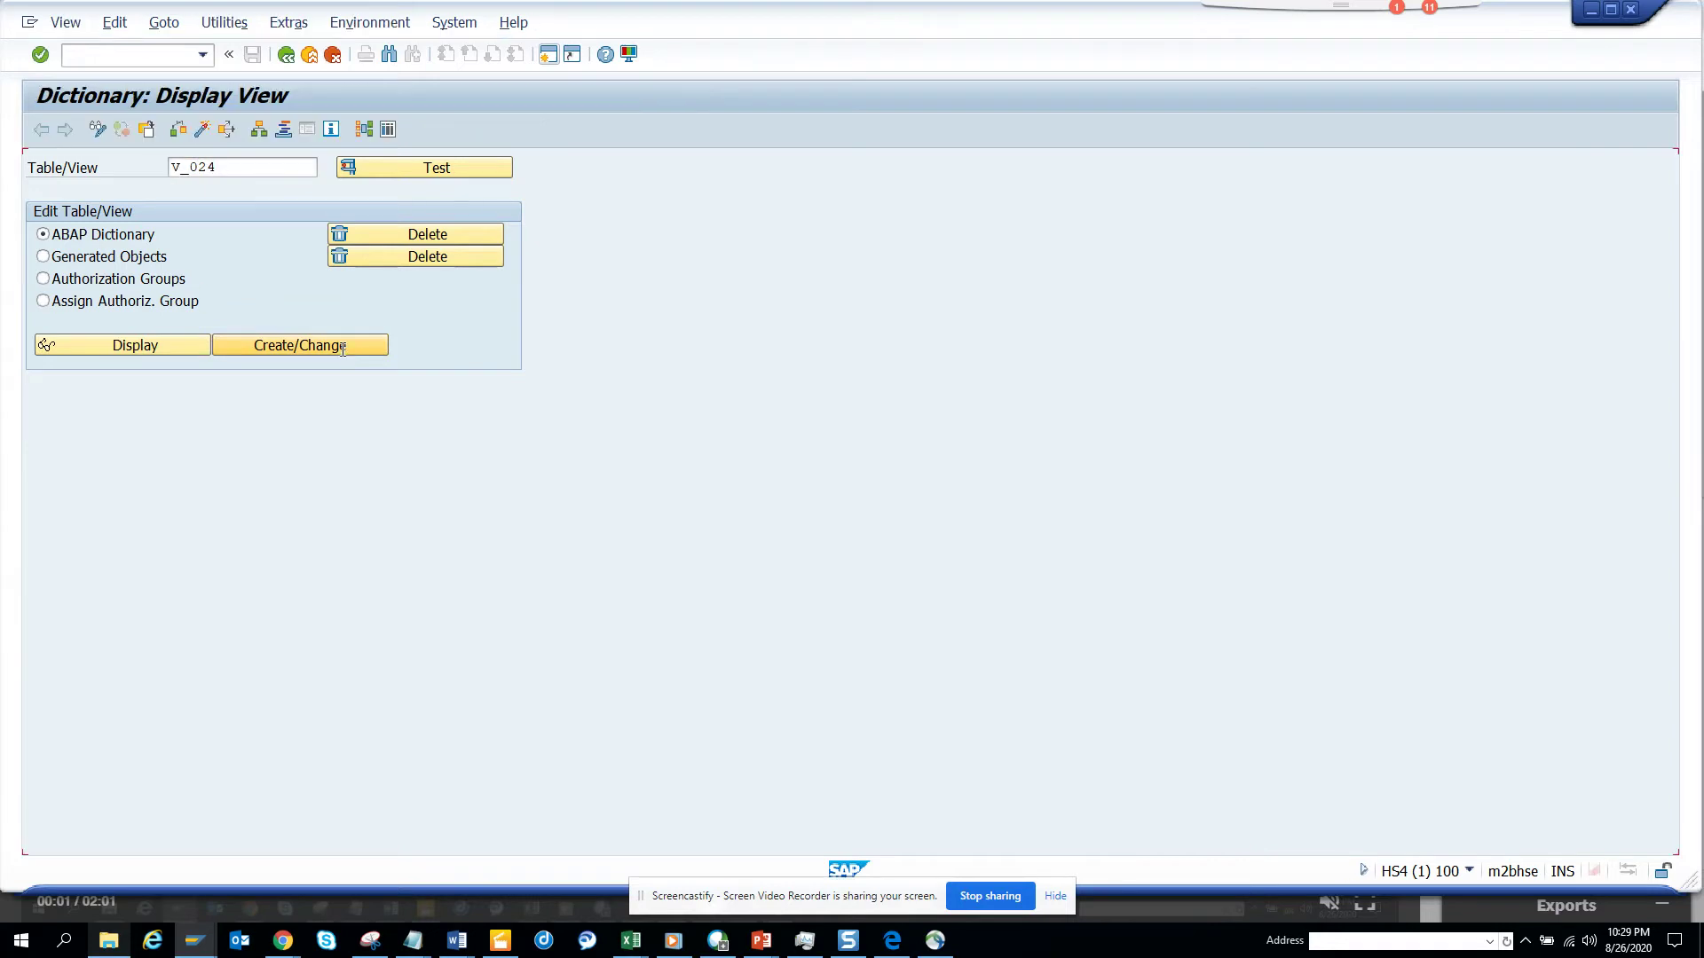
click(286, 55)
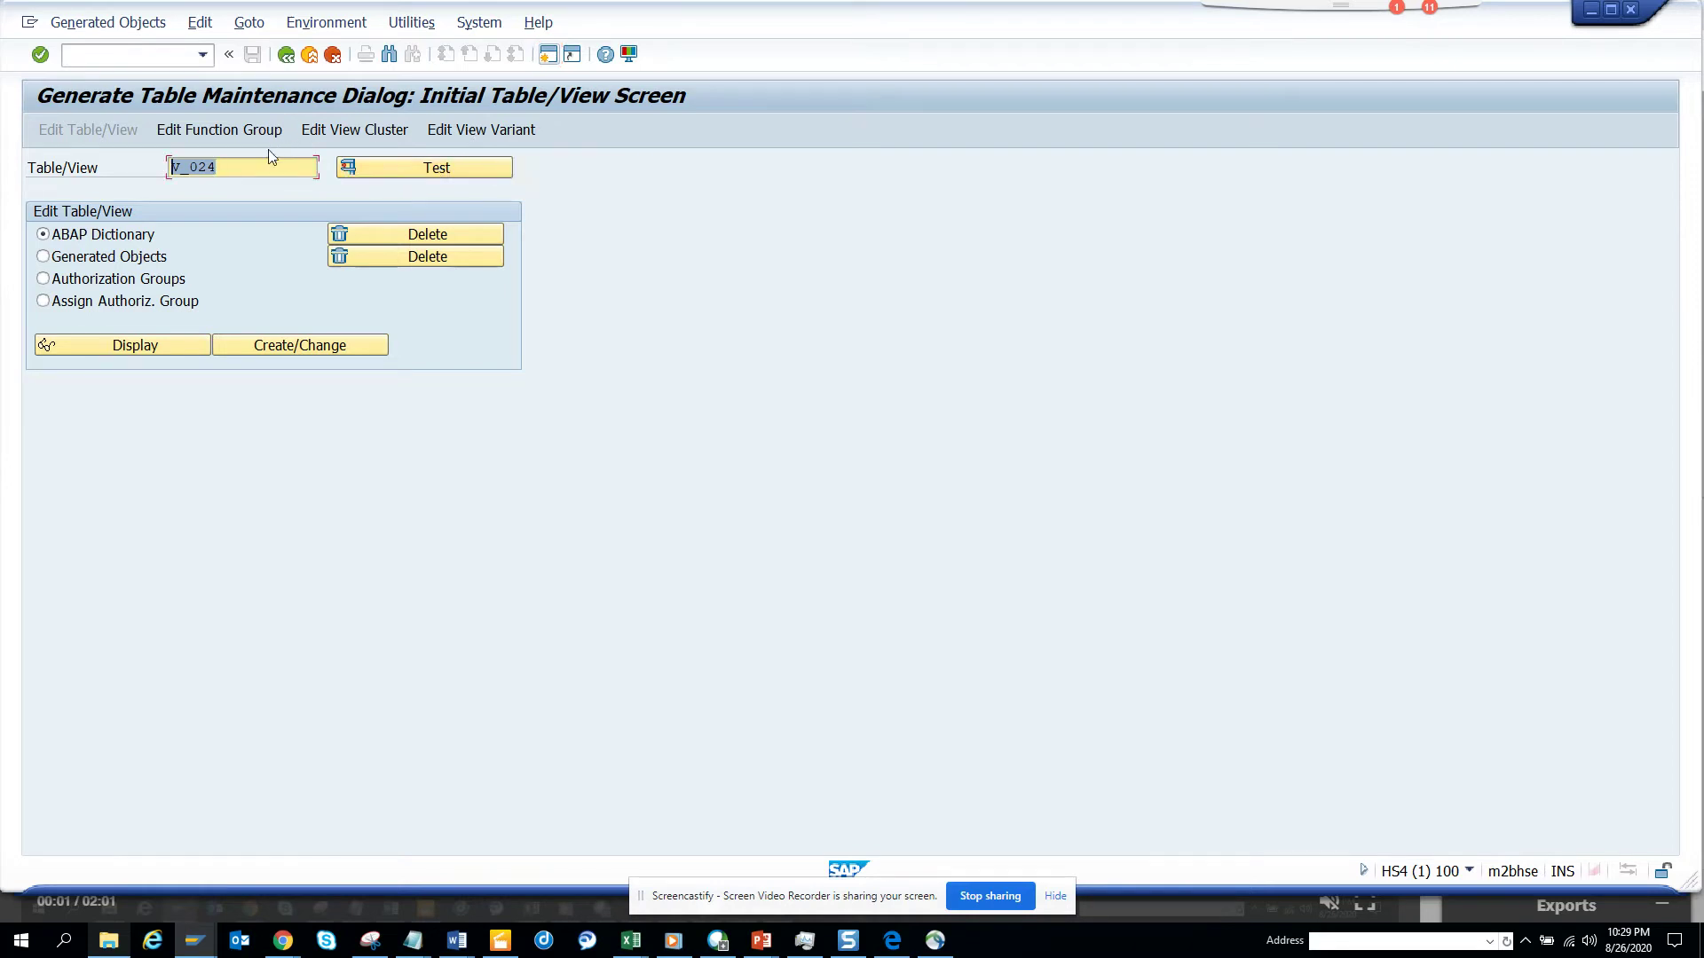
key(BackSpace)
Step: Re-enter V_024, try creating view variant ZST11_TEST, then select 'TEST' to rename it
click(233, 188)
click(479, 133)
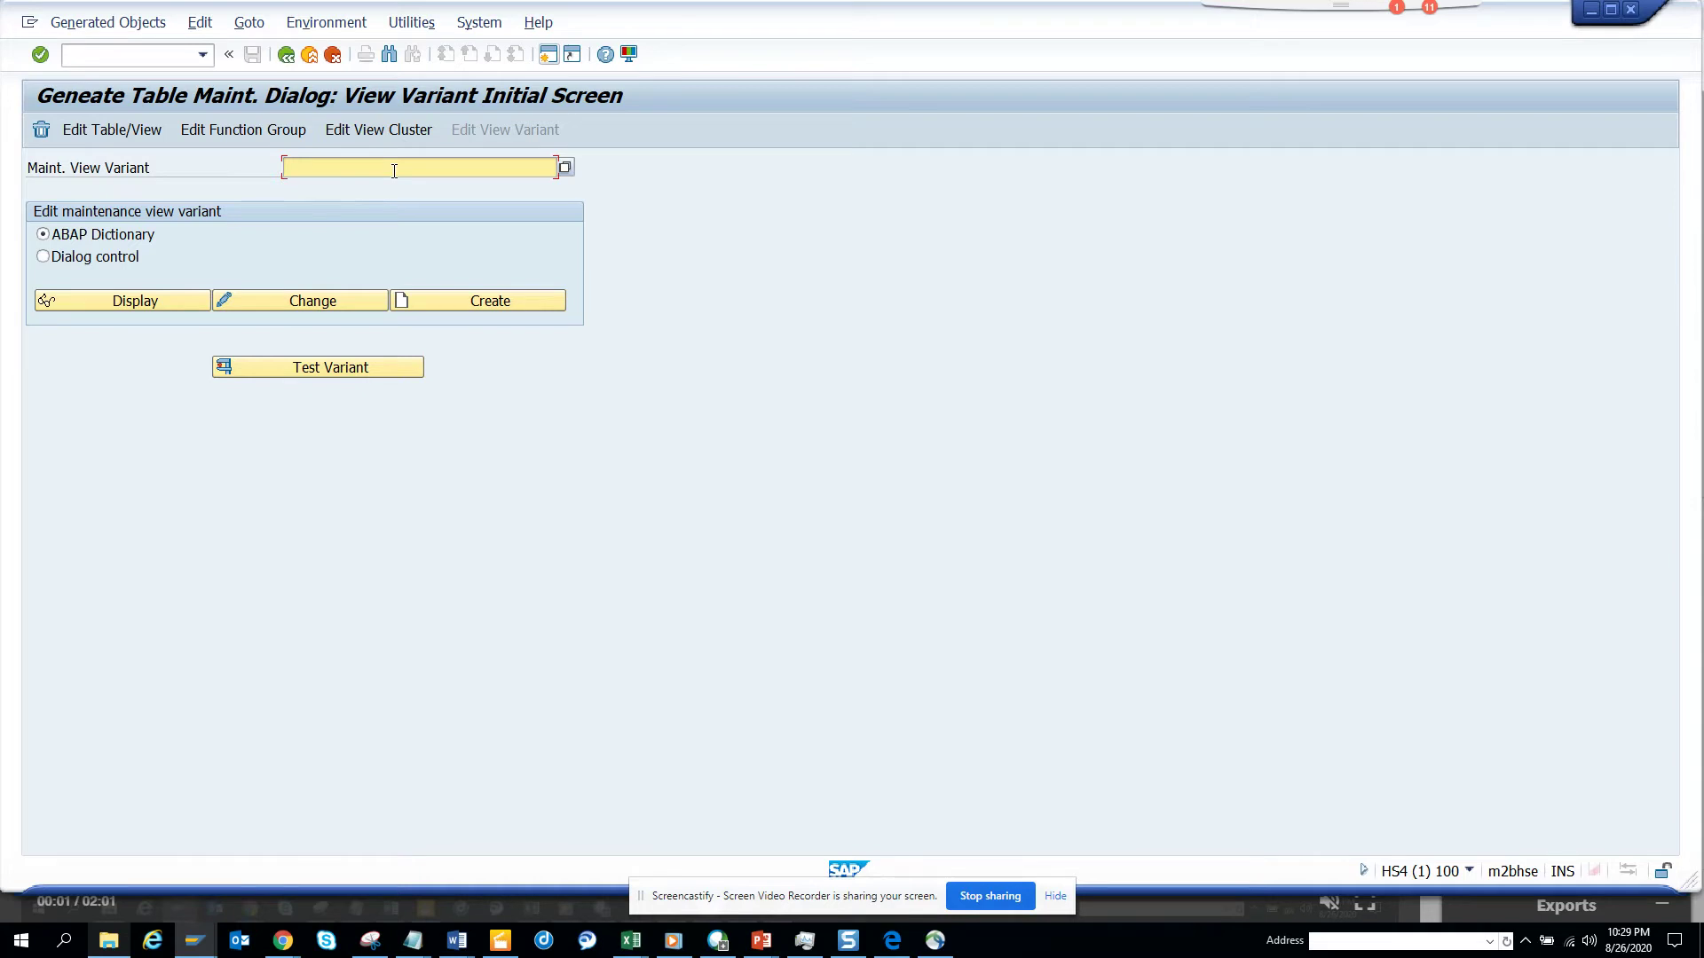
text(zs)
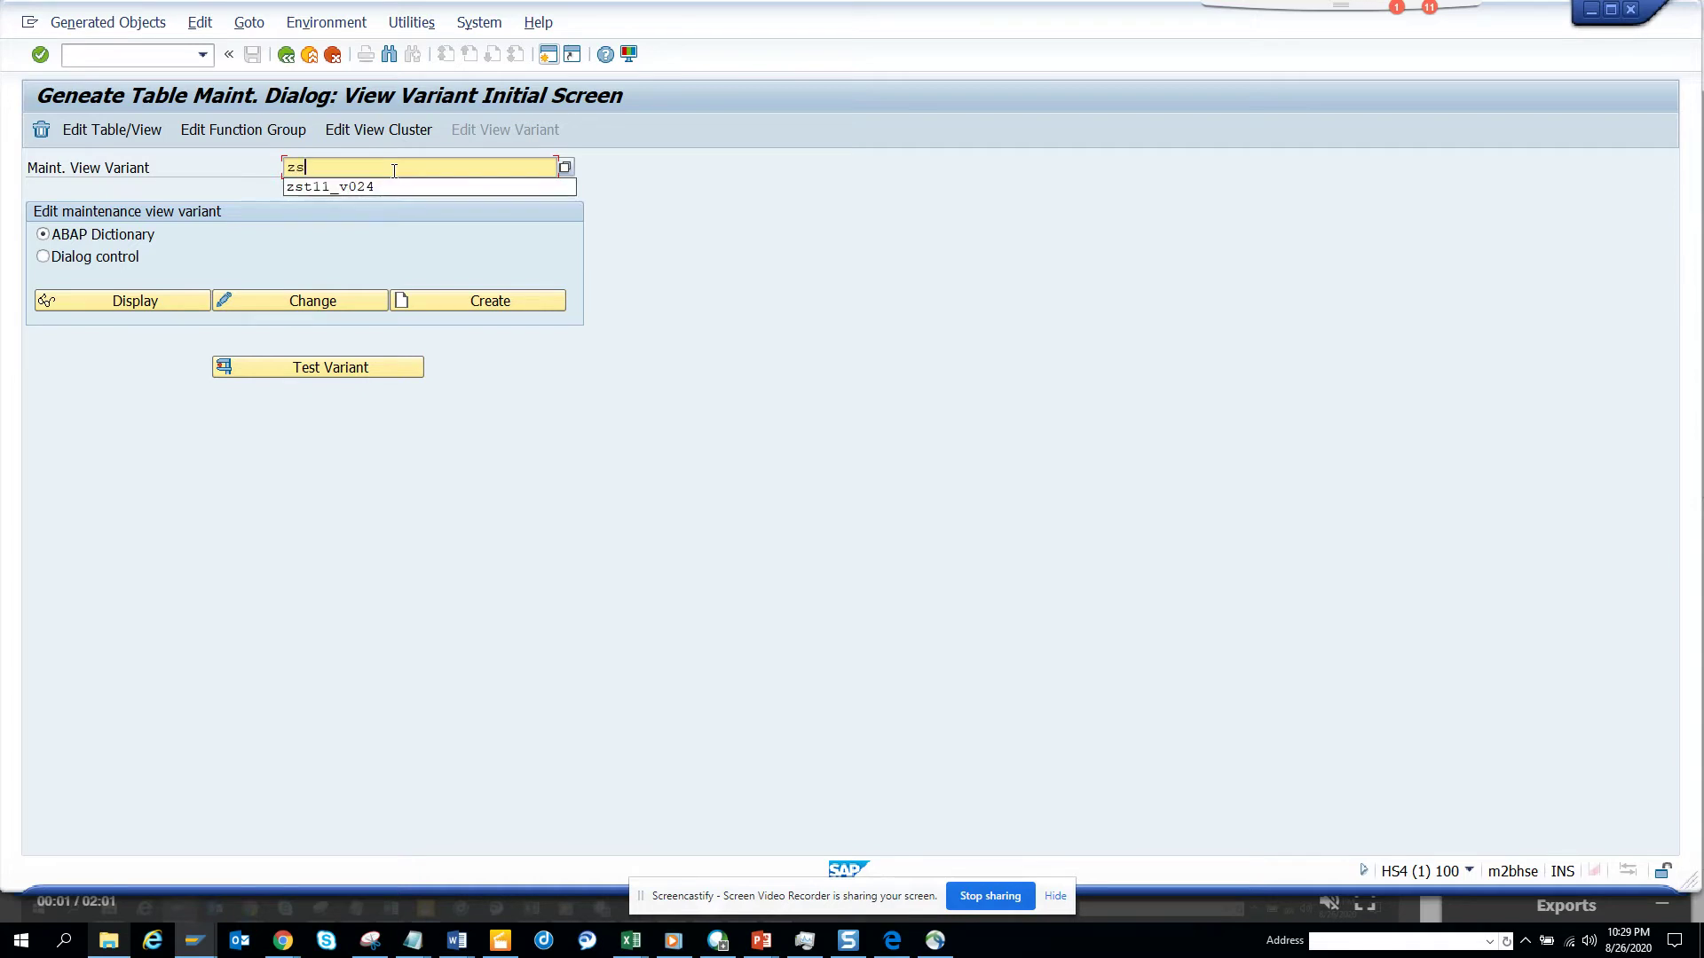
text(t11)
text(_test)
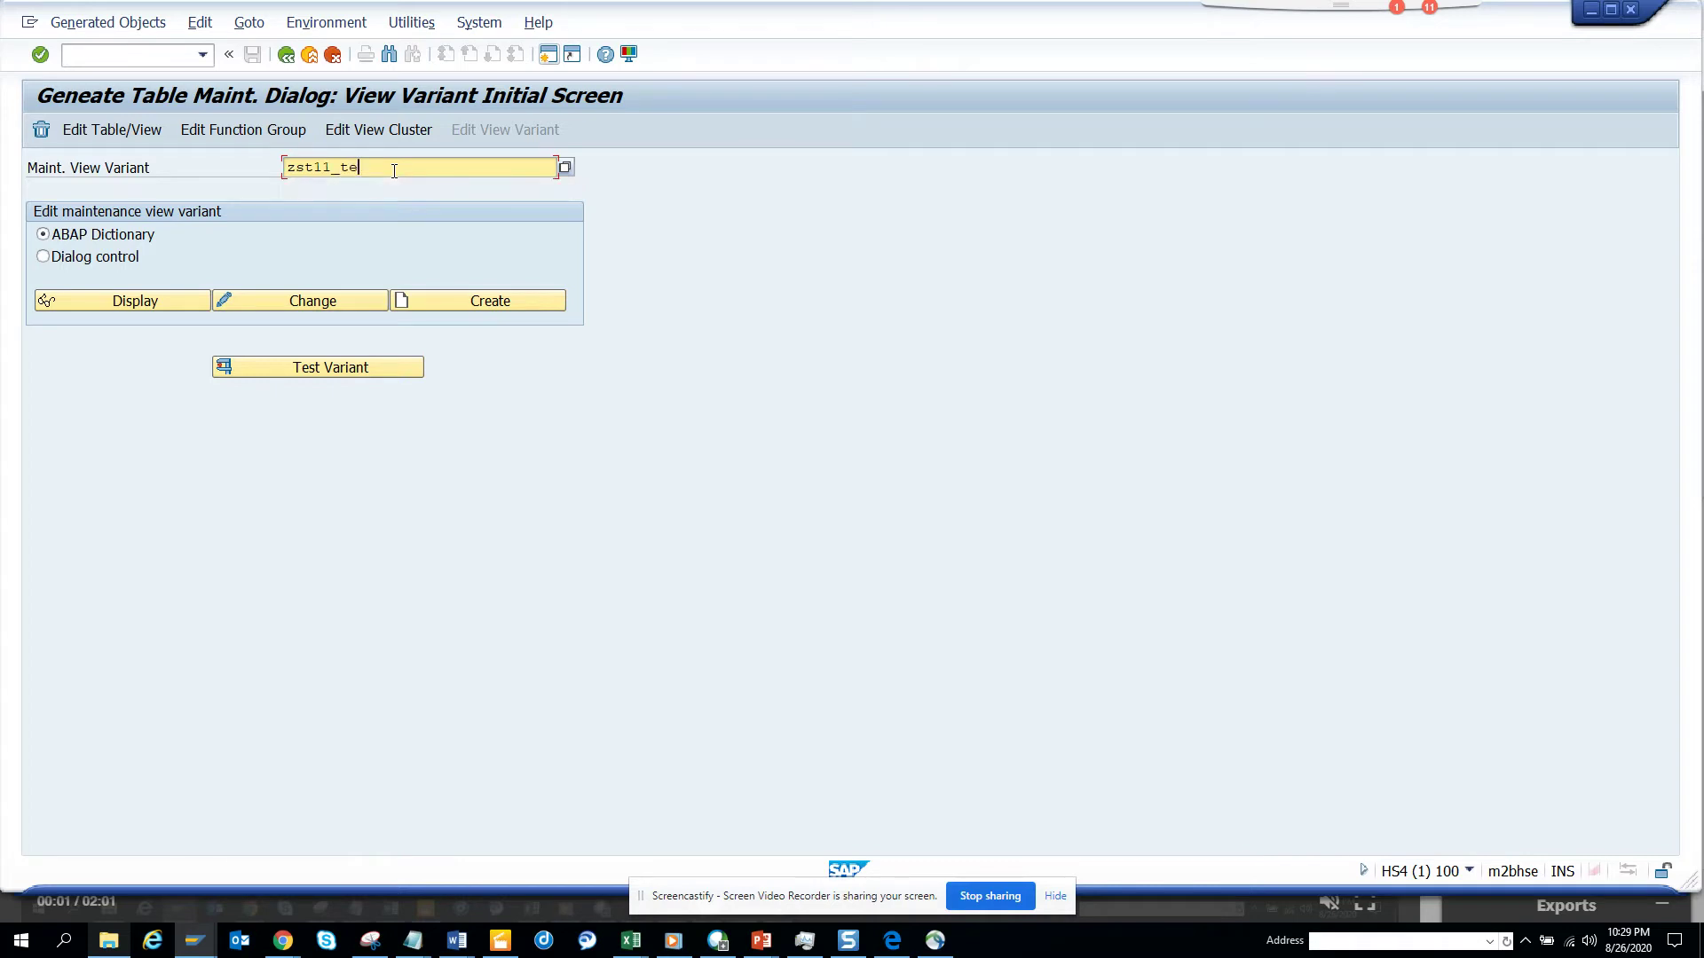
click(487, 300)
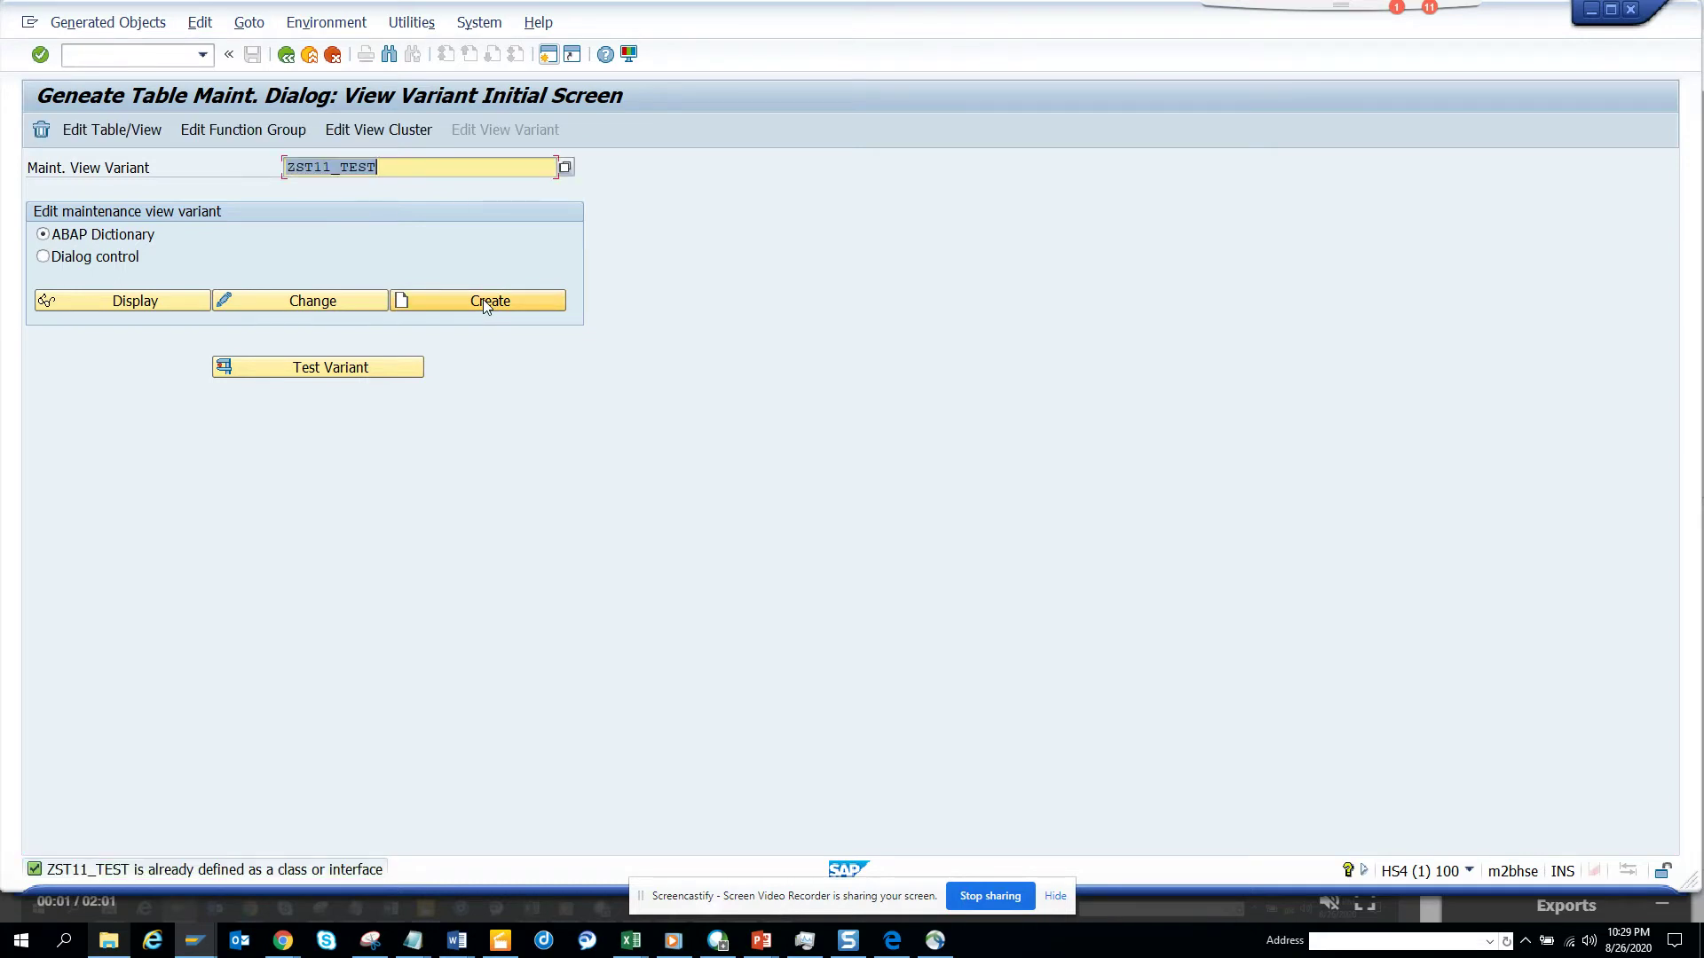
drag(399, 172, 344, 171)
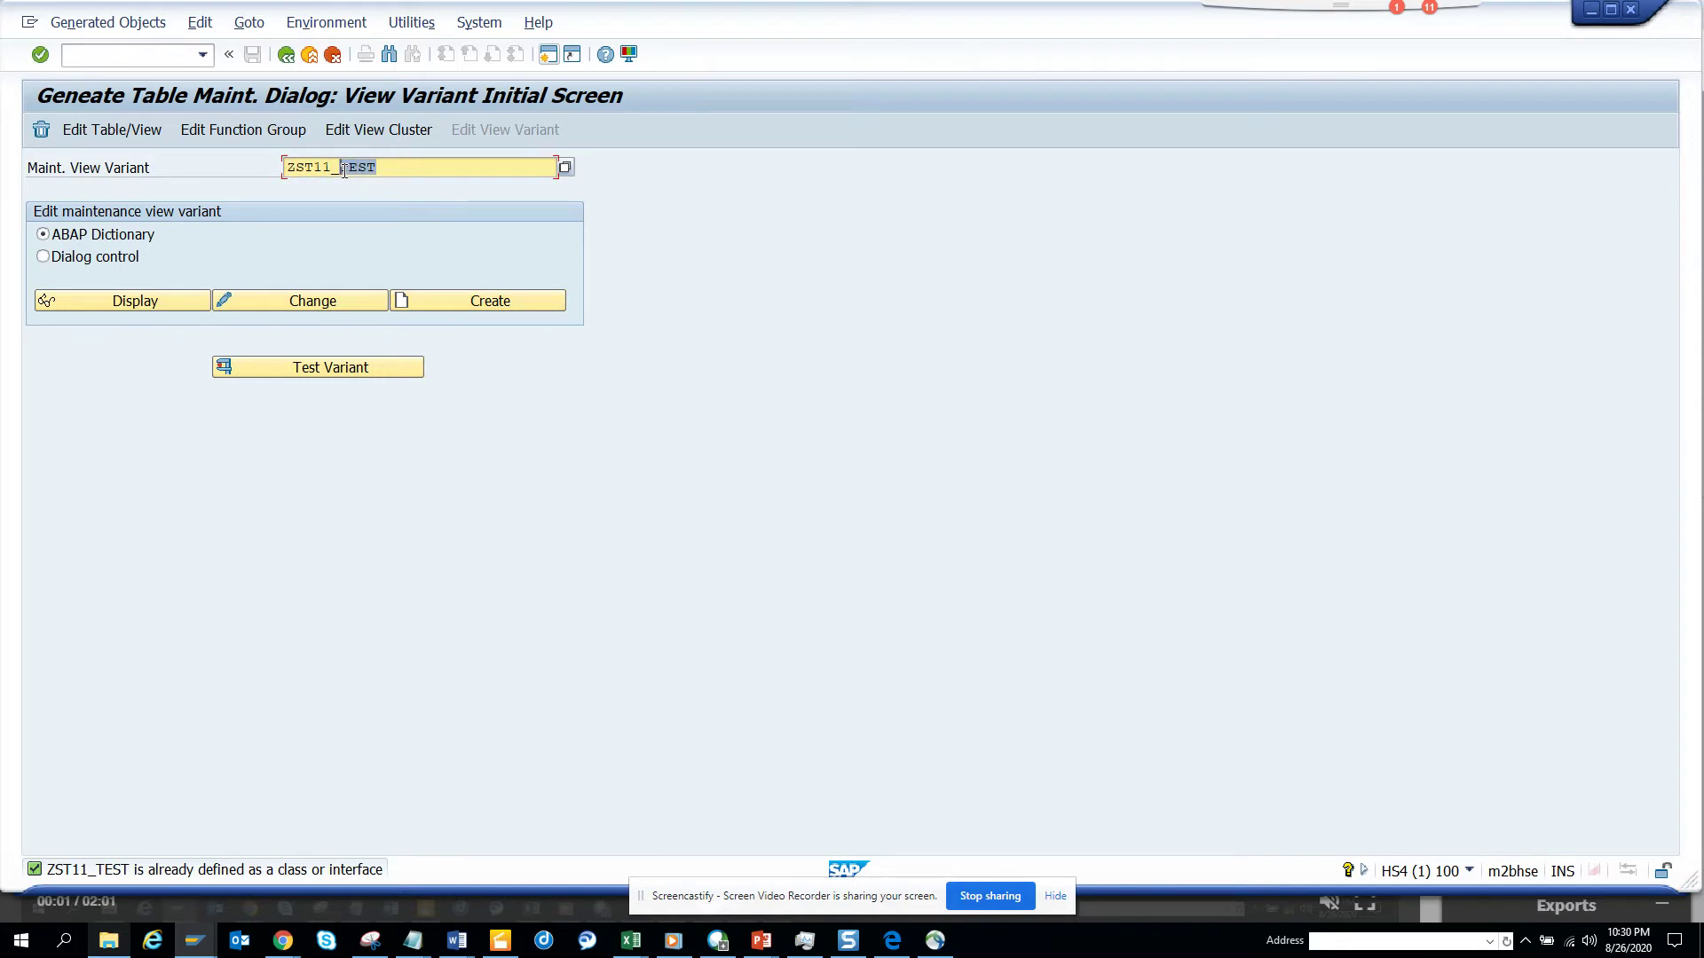
Step: Create variant ZST11_PORG with short description 'variant for Pur Group'
text(morg)
click(434, 300)
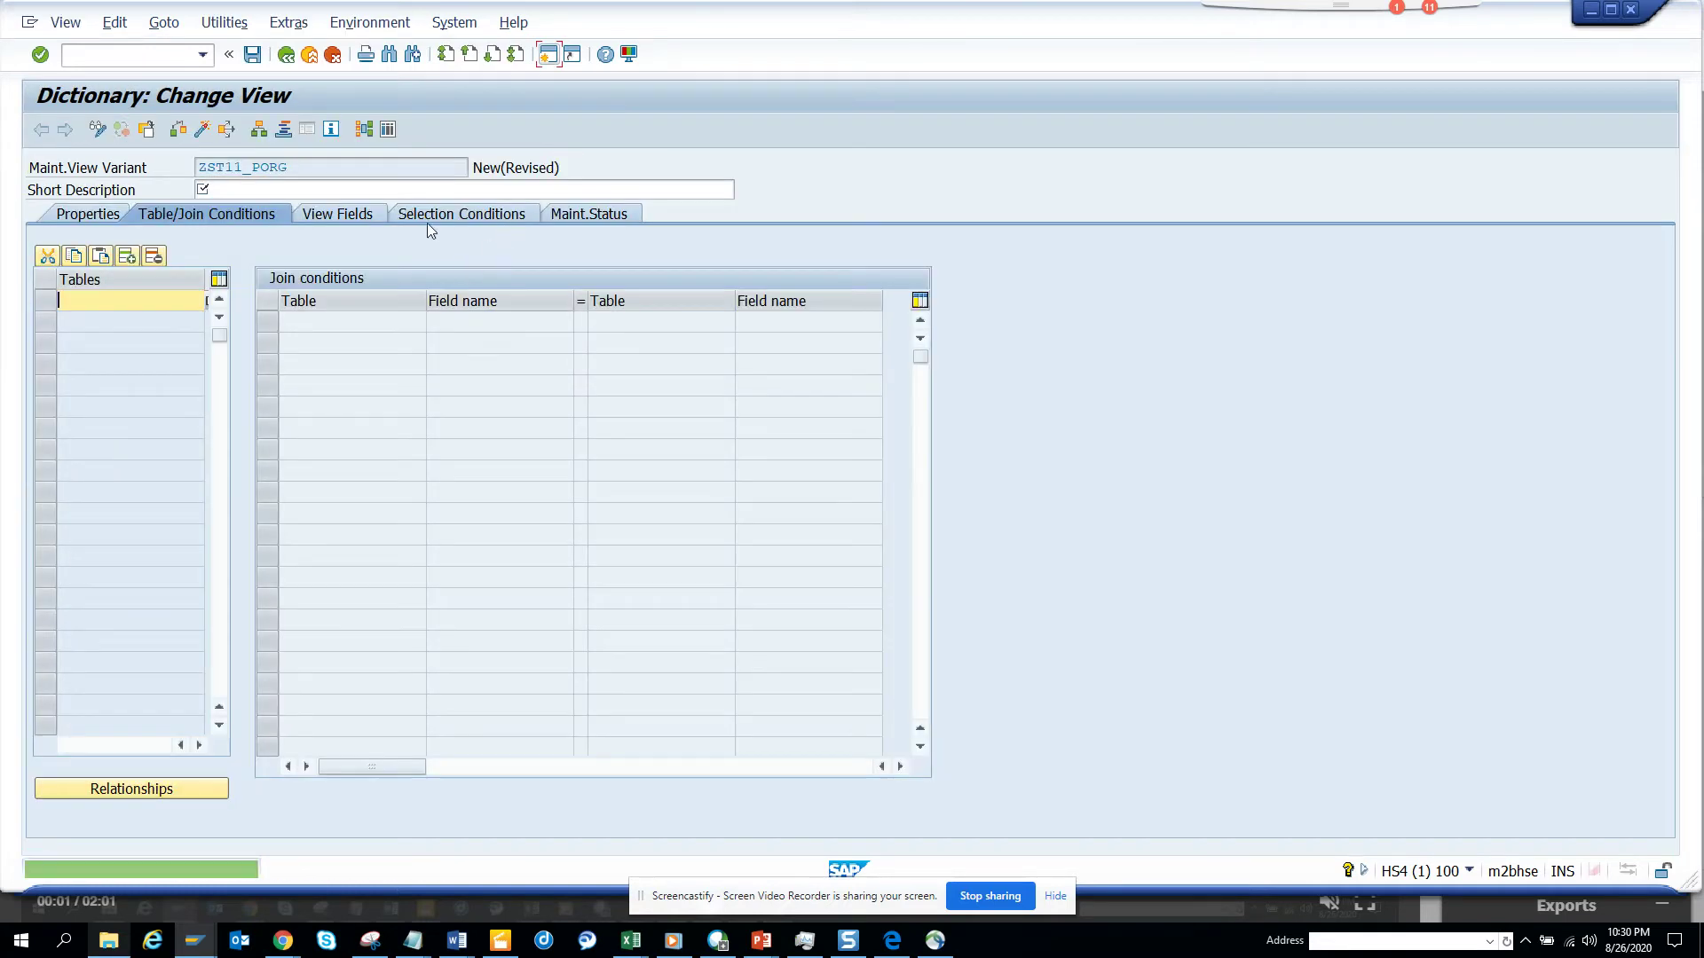
click(319, 191)
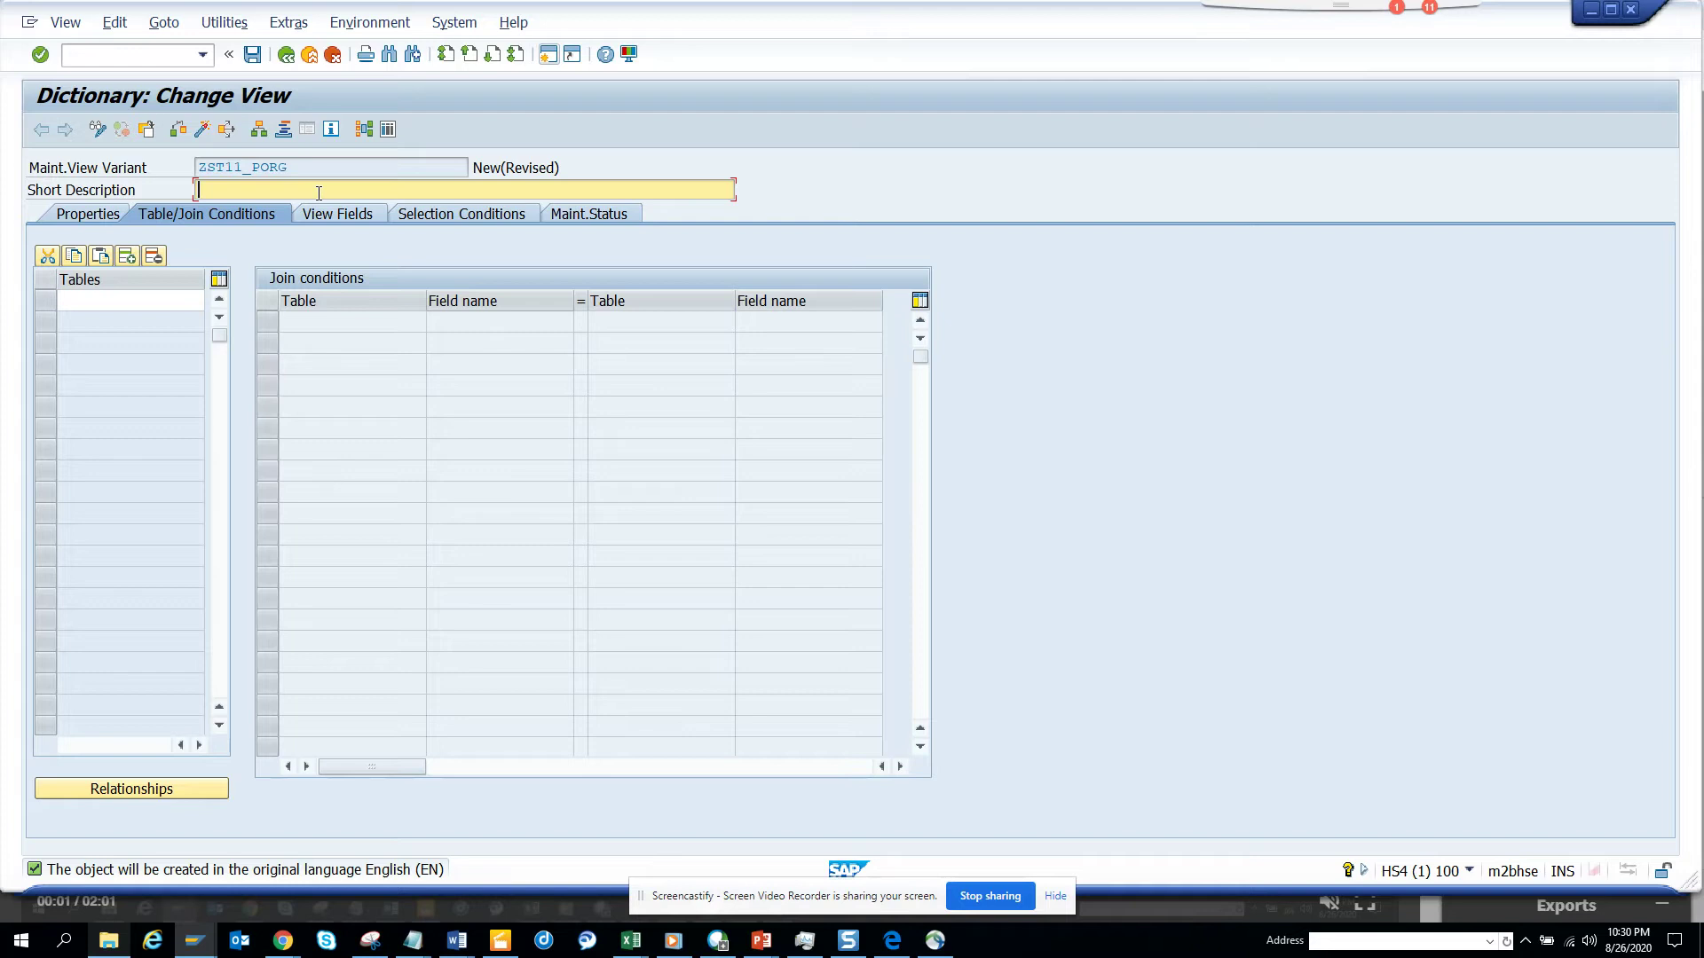
text(variant)
text( for P)
text(frou[)
key(BackSpace)
key(BackSpace)
key(BackSpace)
key(BackSpace)
text(ur Group)
Step: Base the variant on view V_024, loading its table T024
click(131, 300)
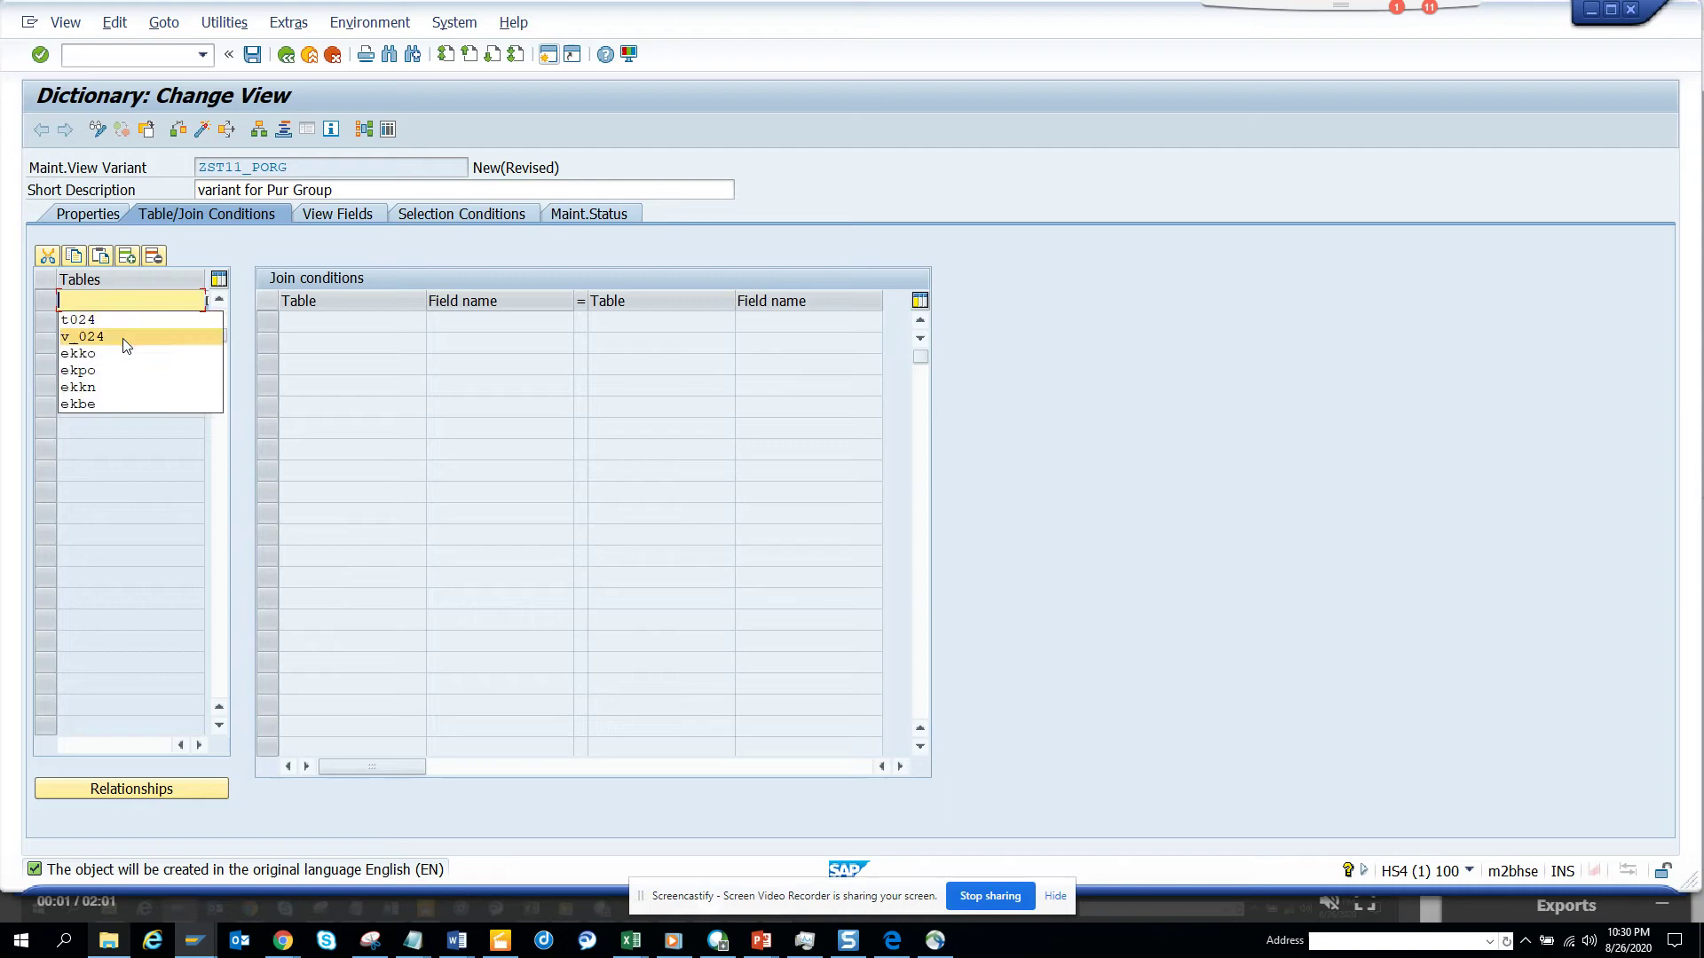
click(125, 338)
key(Return)
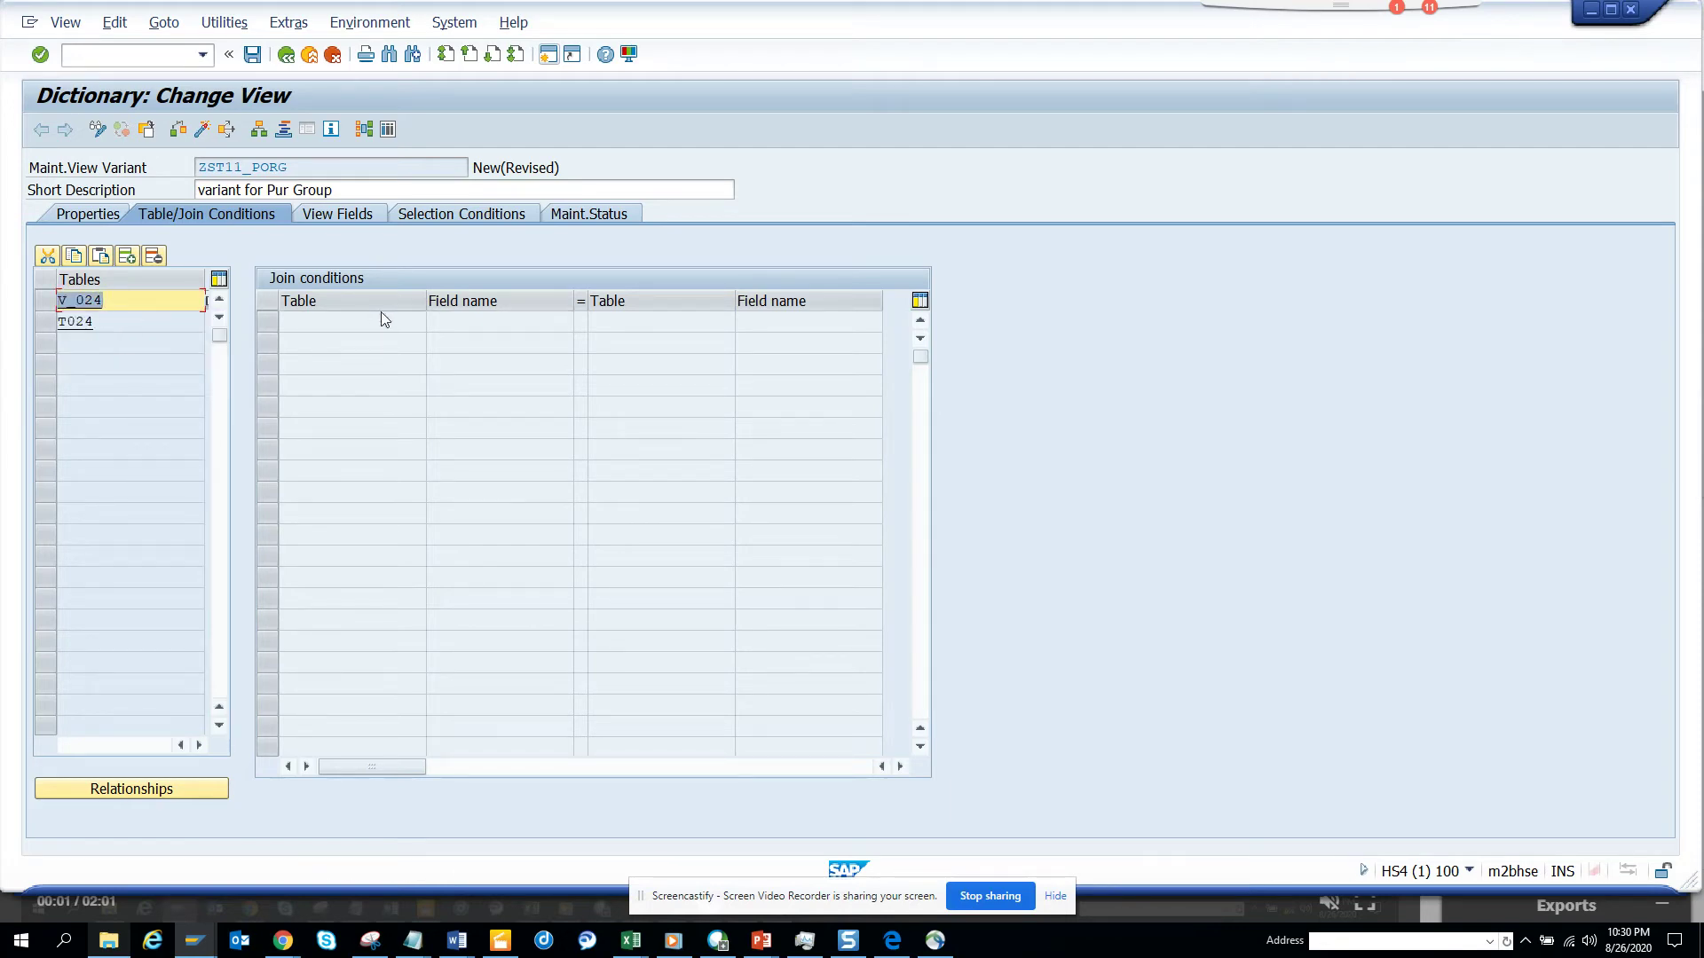
Step: Copy all eight V_024 fields into ZST11_PORG and display its maintenance status settings
click(365, 218)
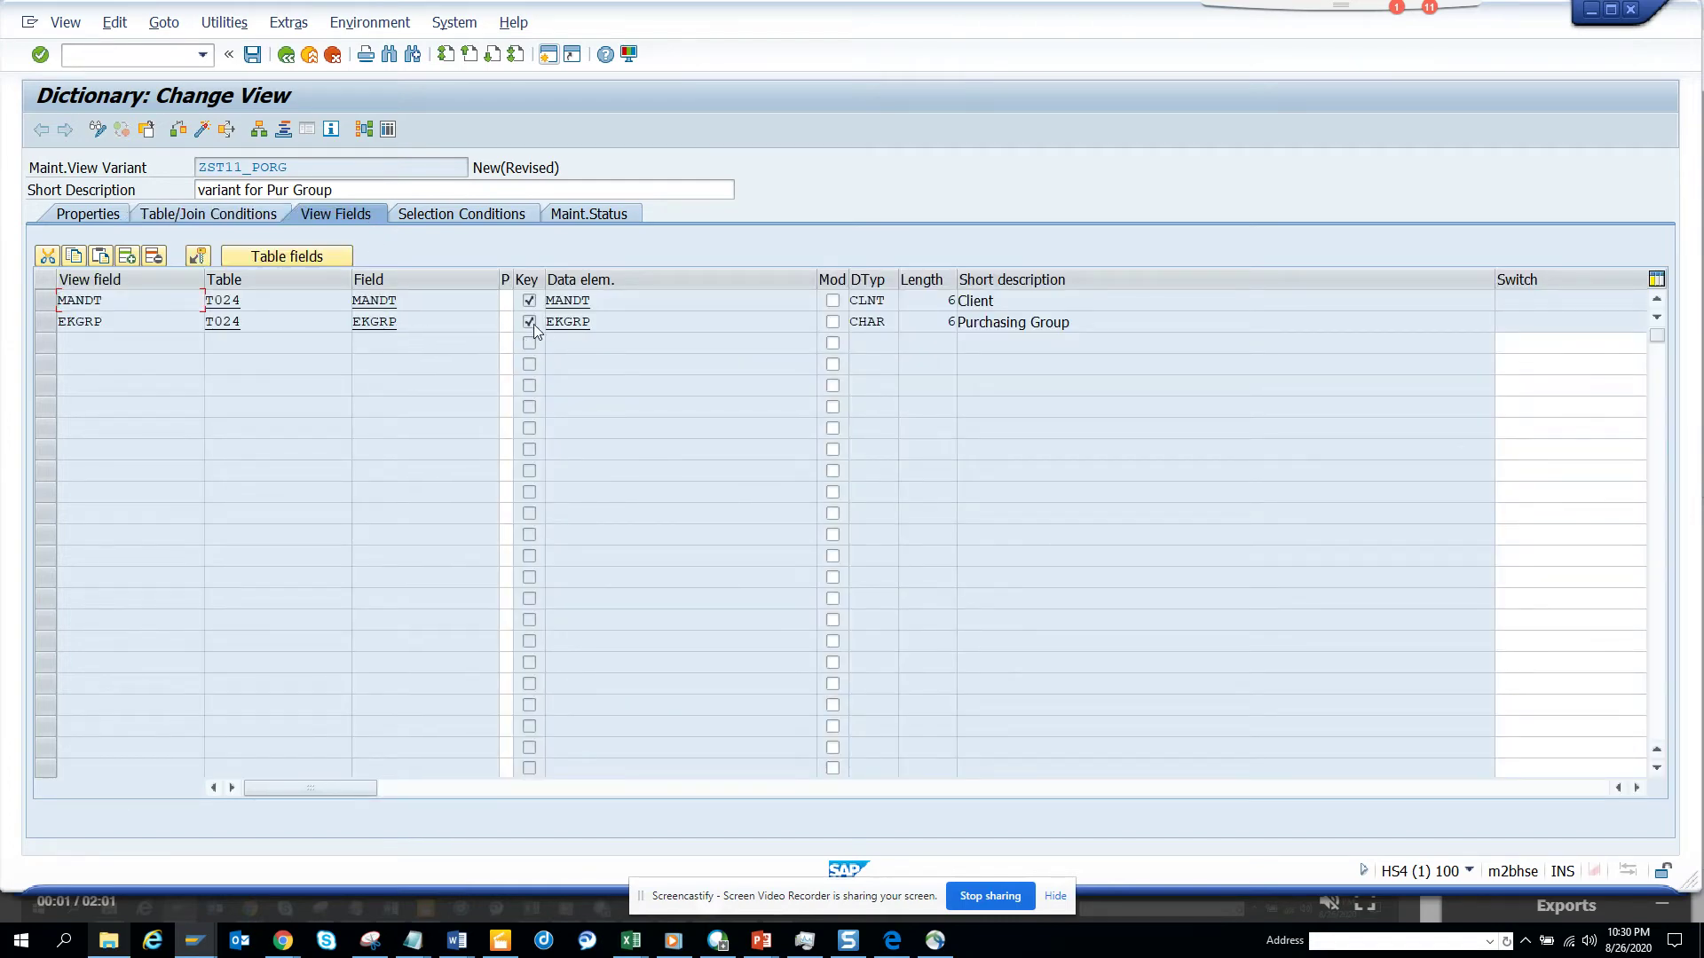
click(305, 257)
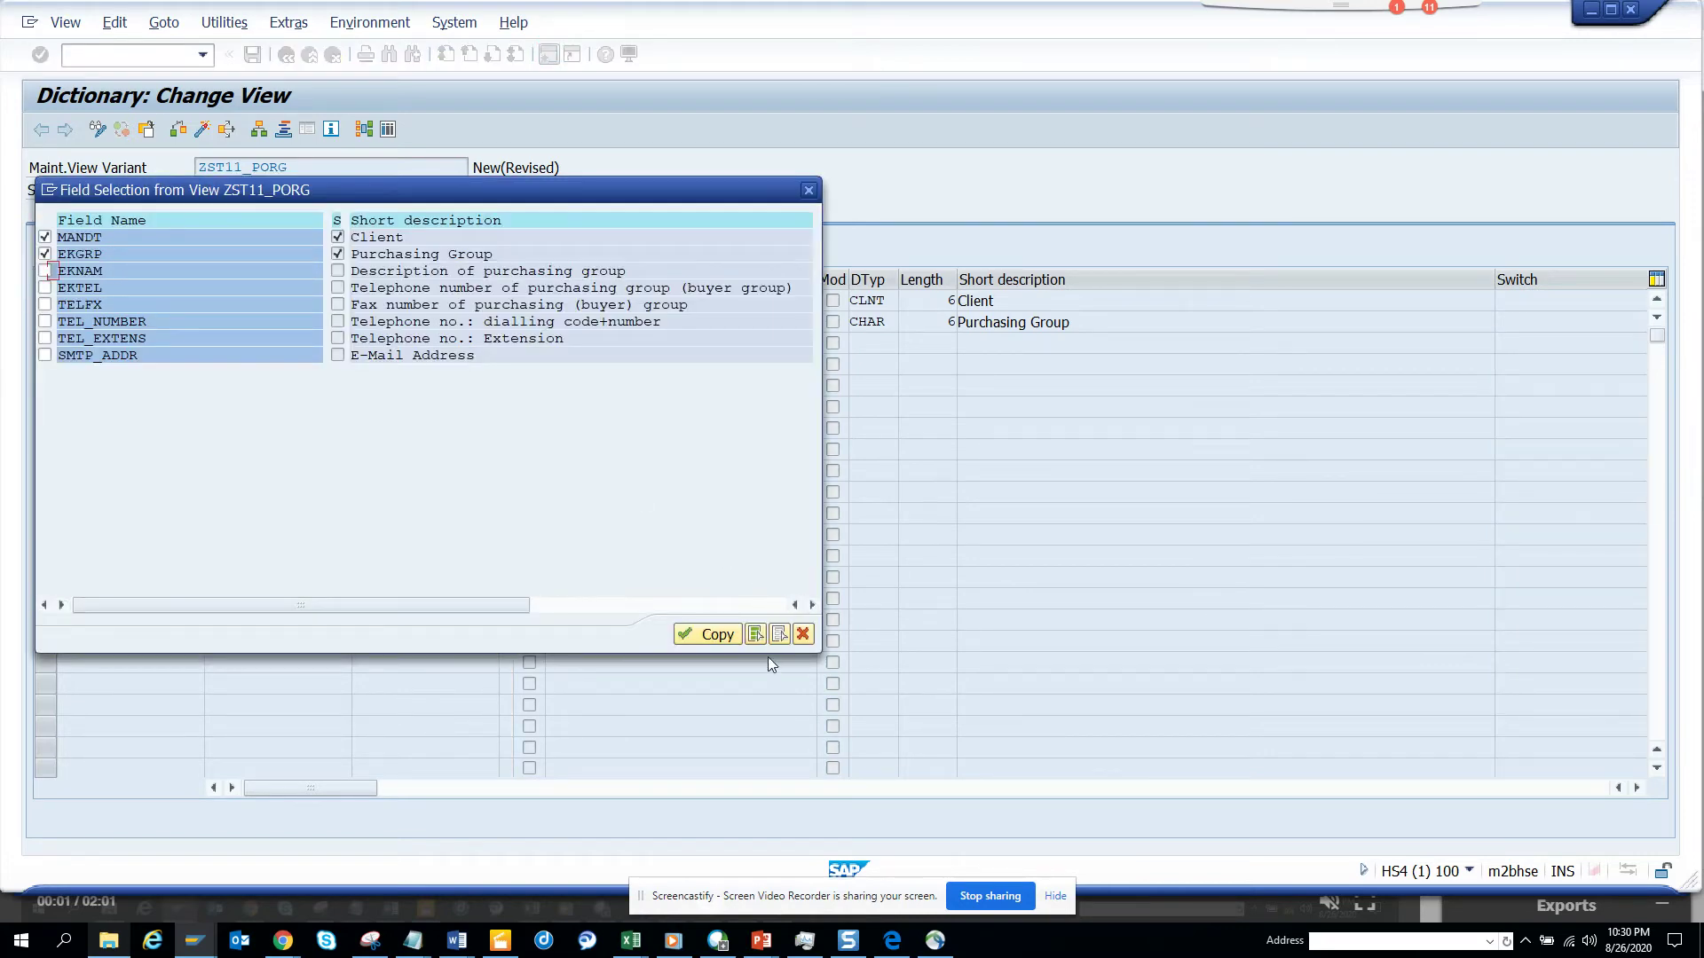
click(755, 637)
click(719, 636)
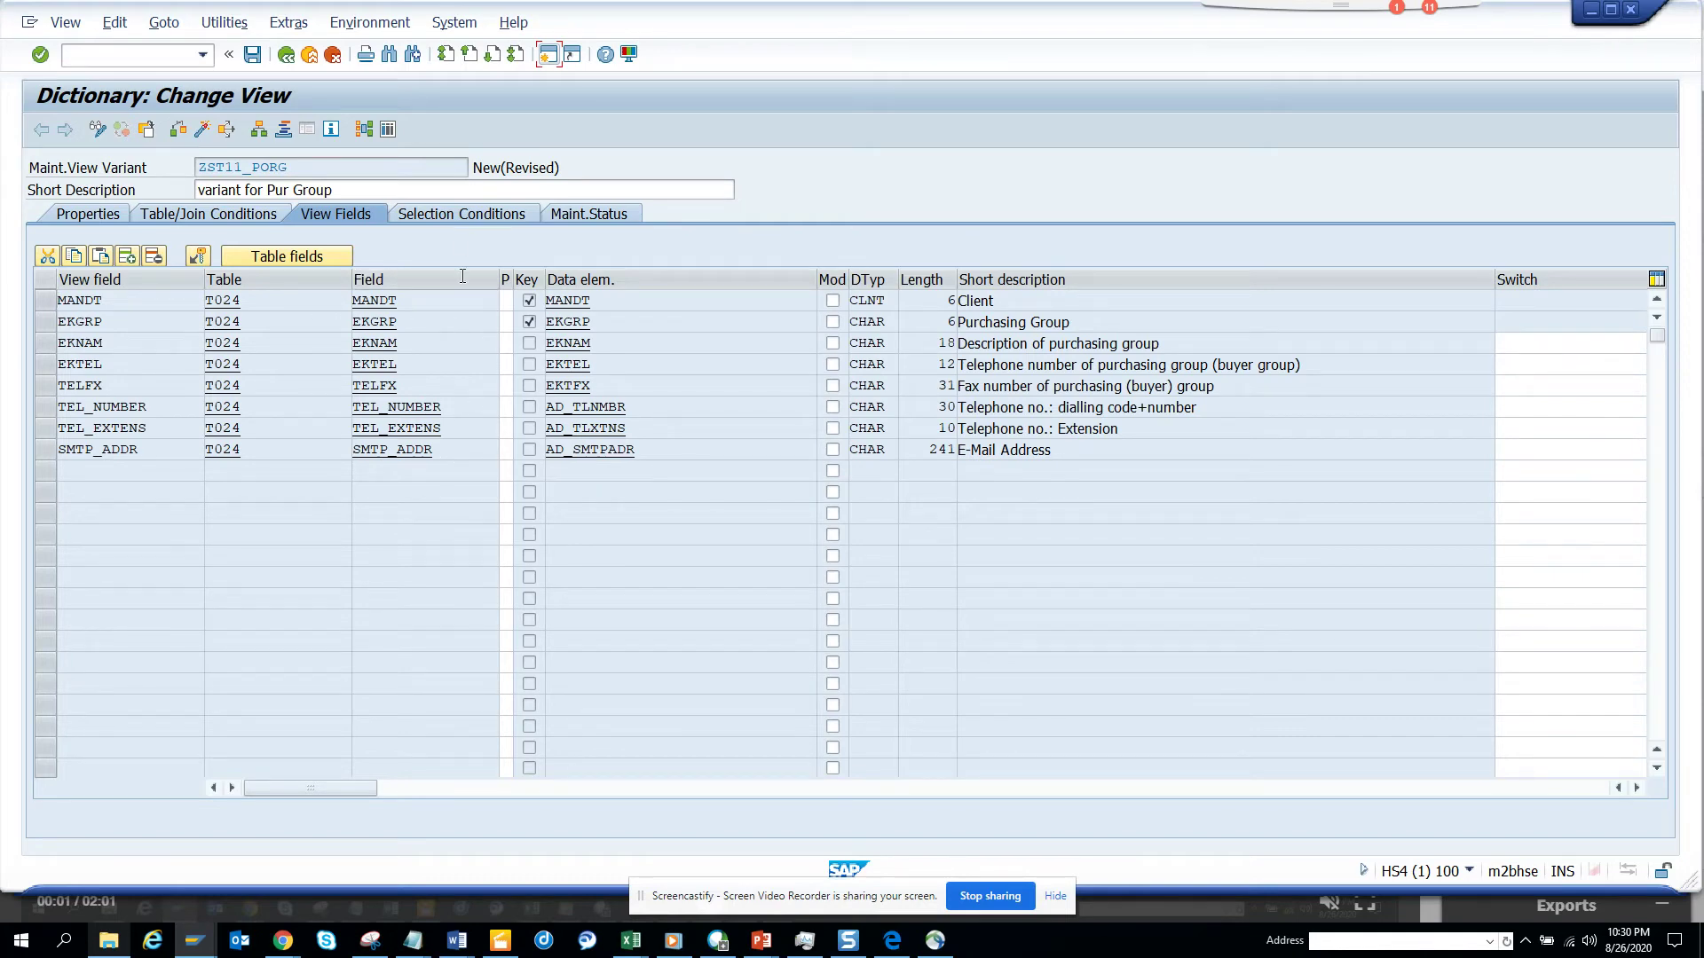
click(571, 216)
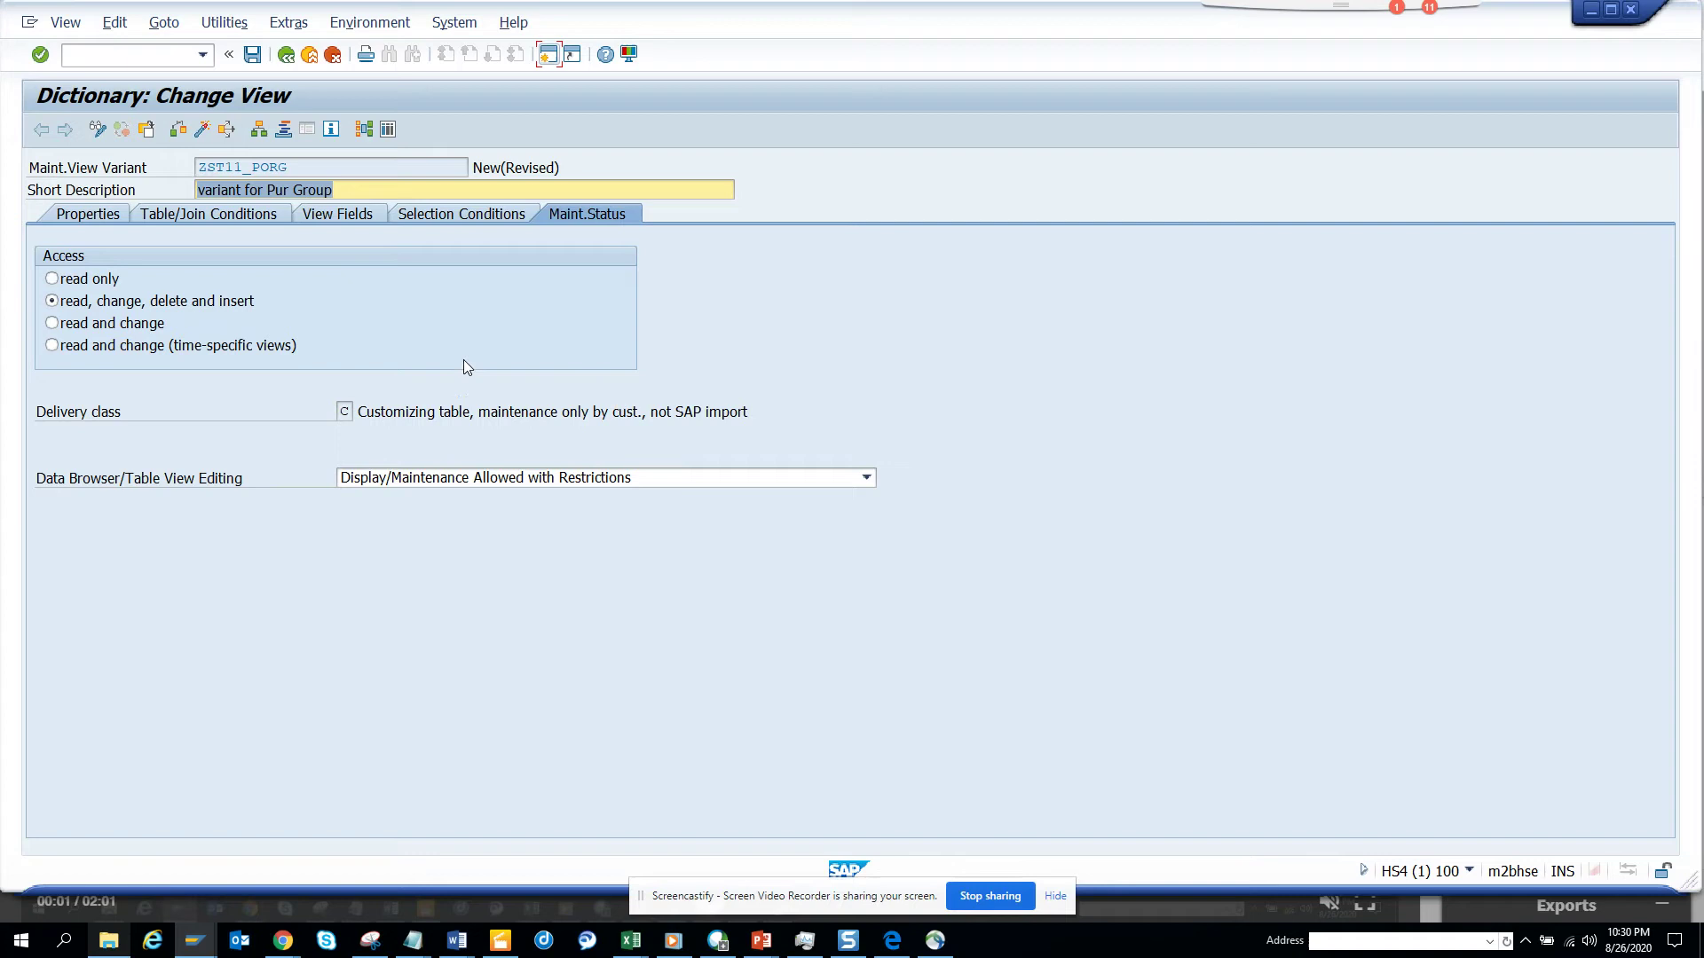
Step: Show the empty Selection Conditions page of ZST11_PORG
click(483, 217)
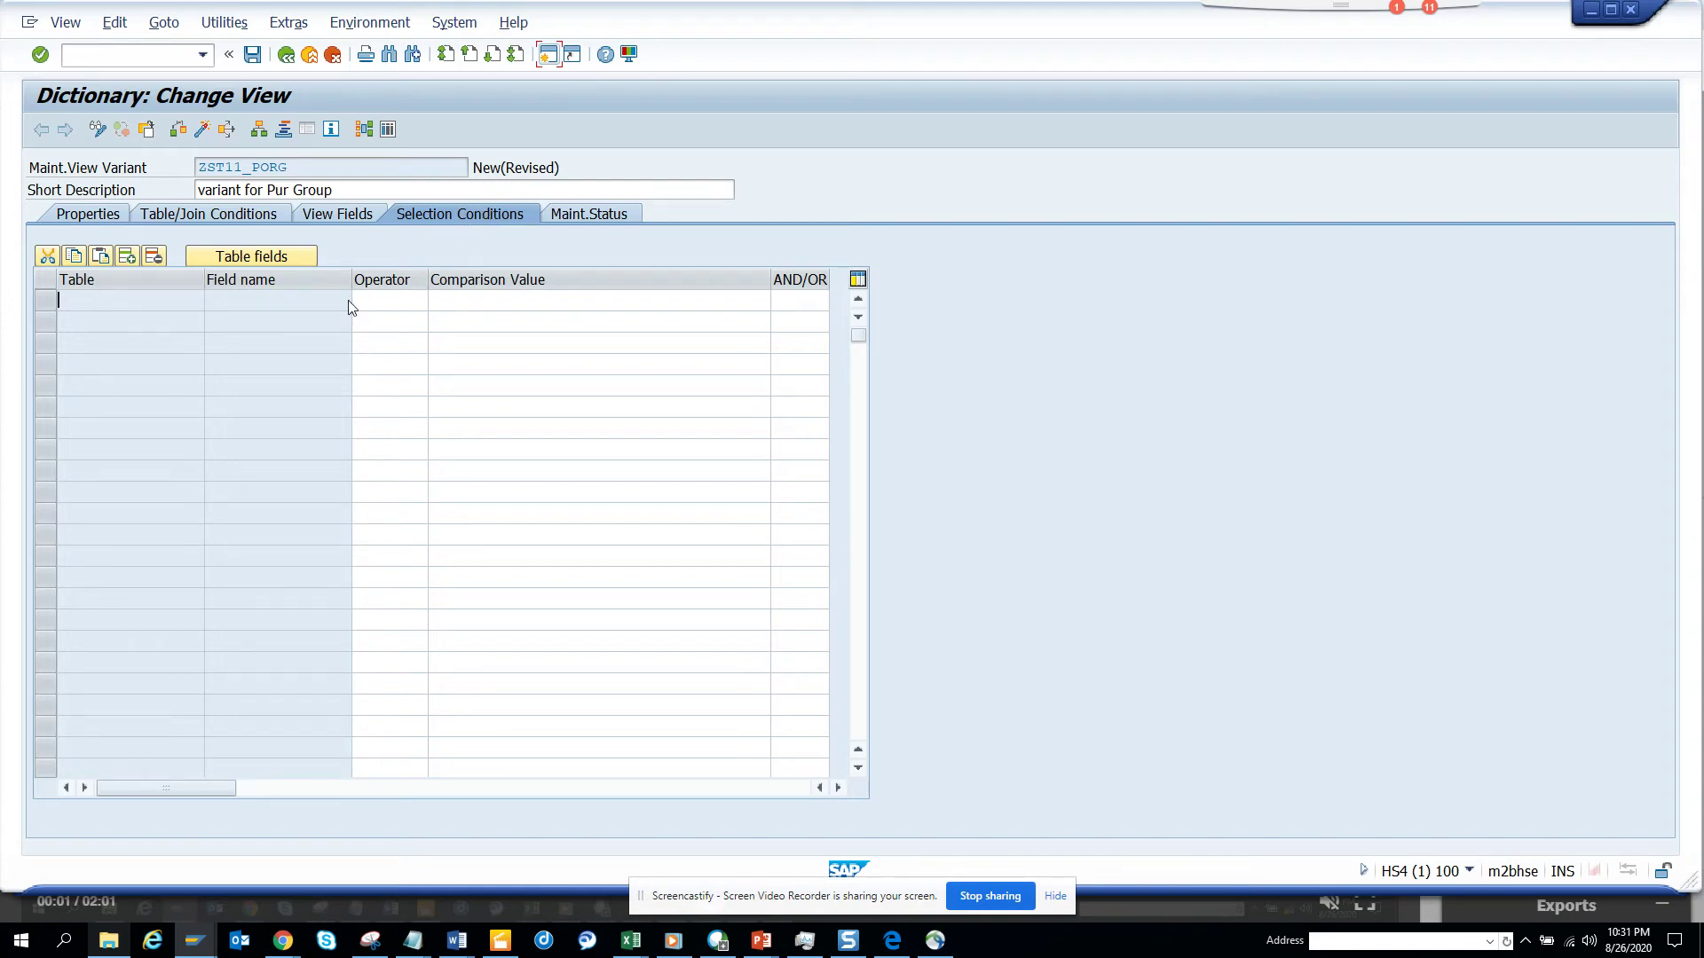
Step: Add a T024 EKGRP selection condition row and list its operator options
click(295, 257)
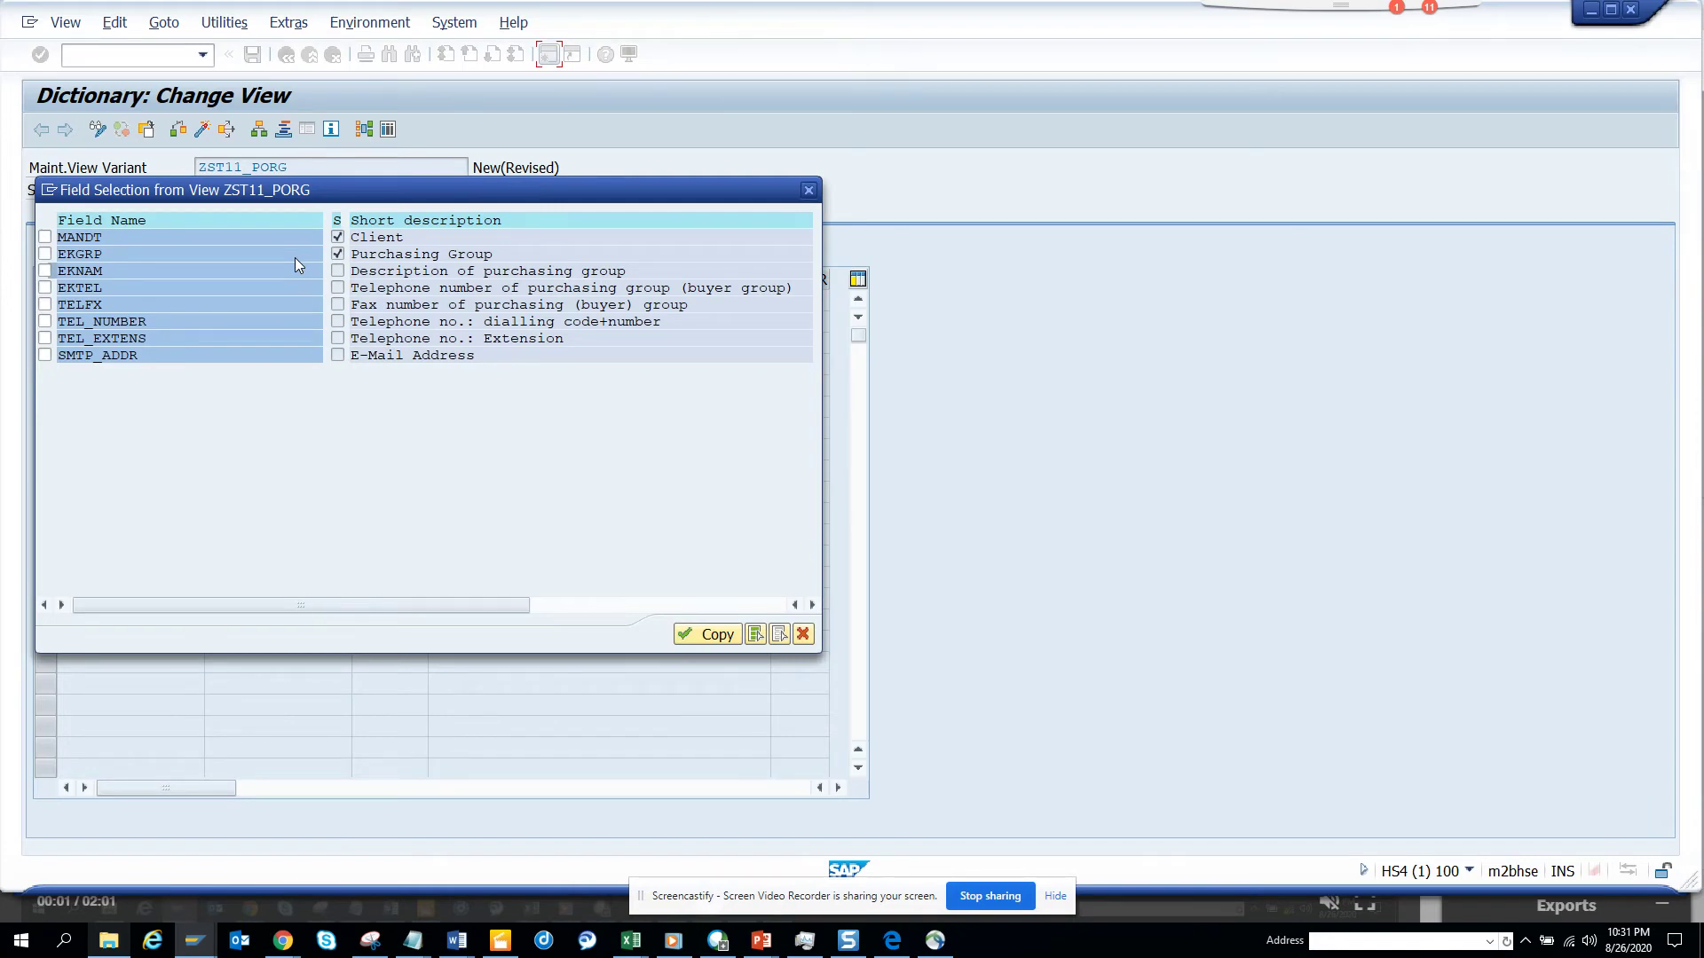
click(46, 254)
click(714, 634)
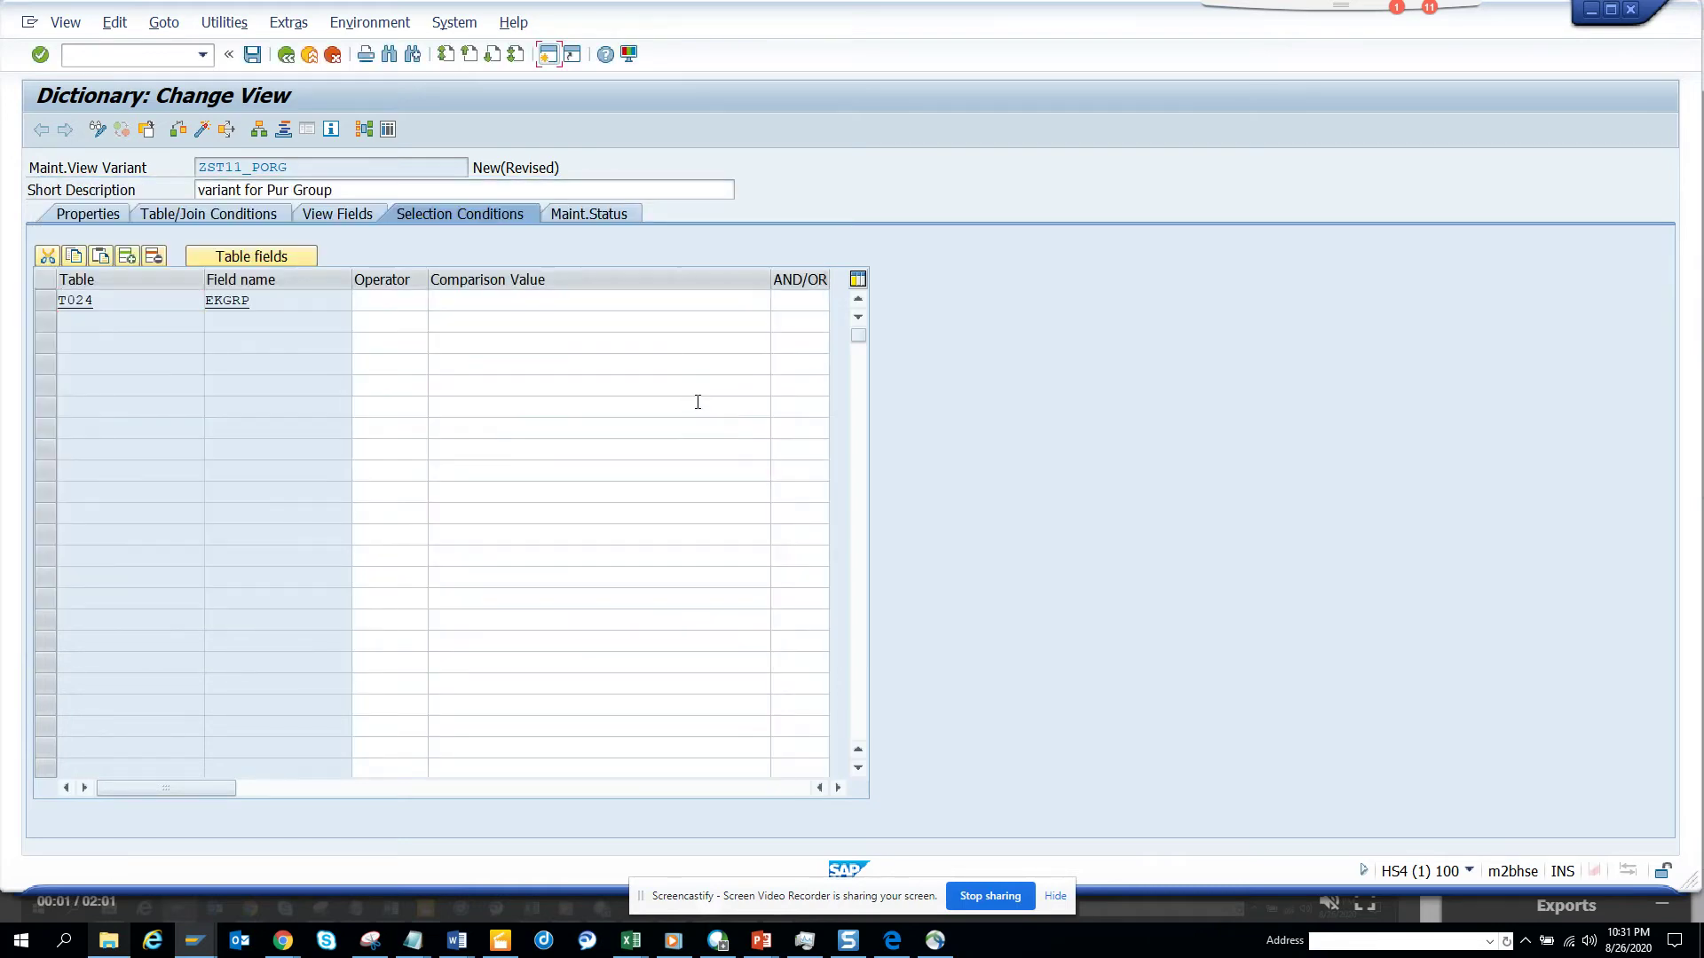
click(407, 302)
click(434, 301)
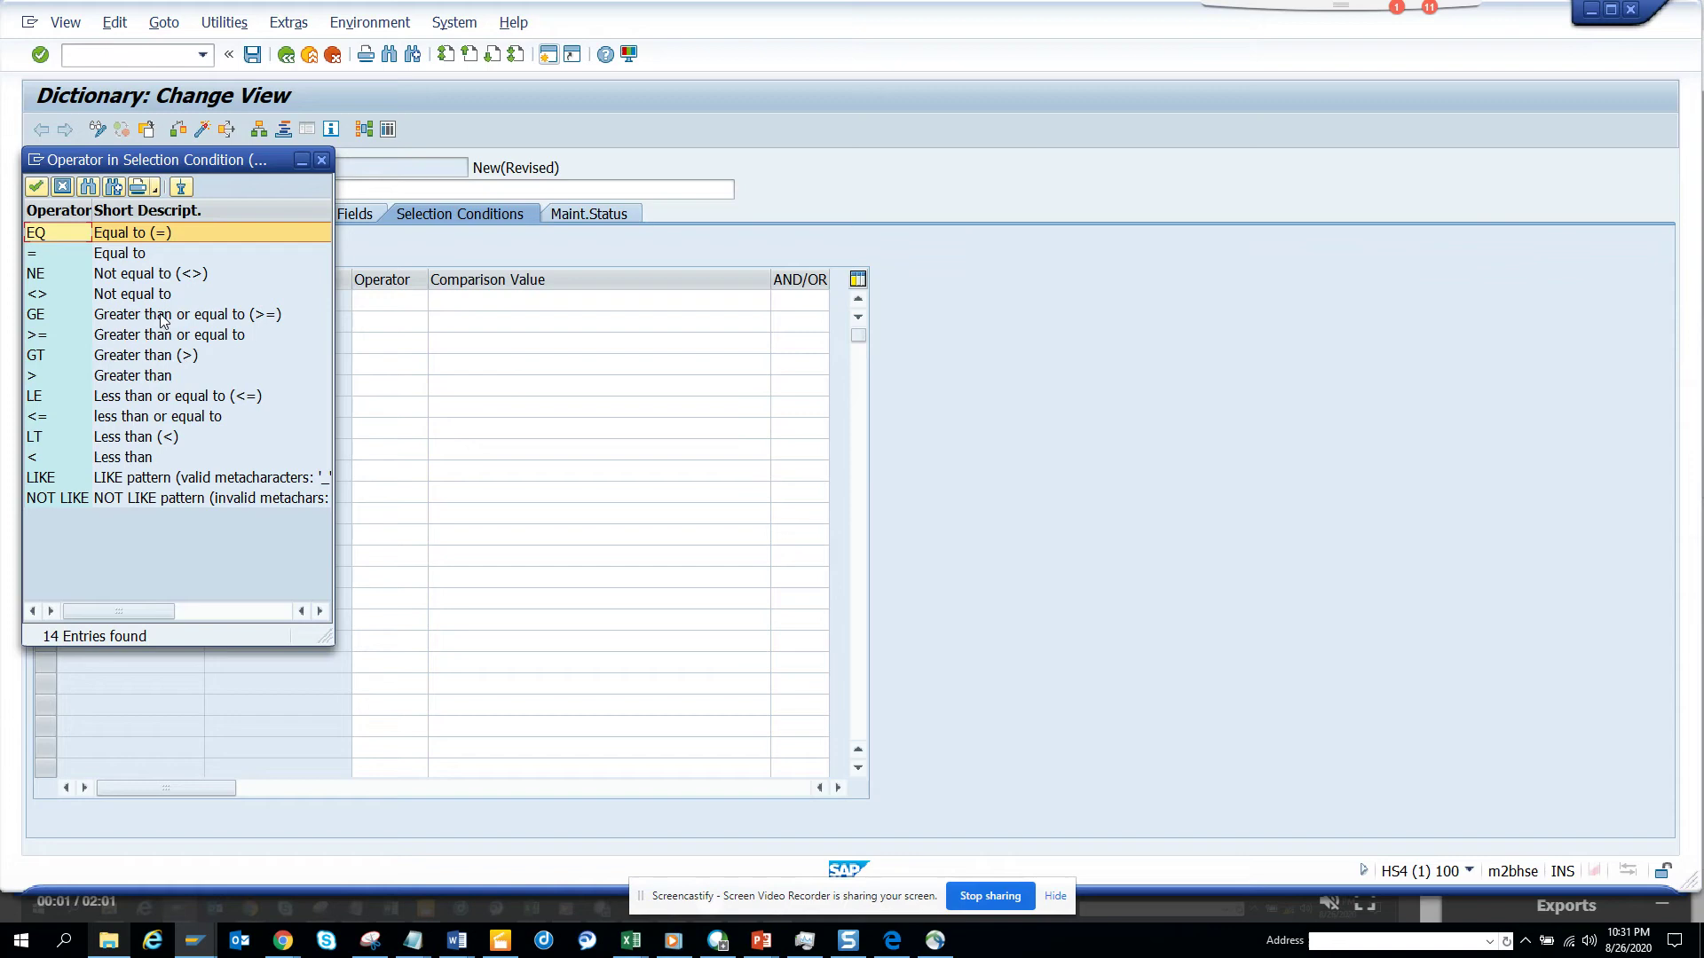
Step: Set the EKGRP operator to GT, then check purchasing groups in the purchase order window
double_click(147, 355)
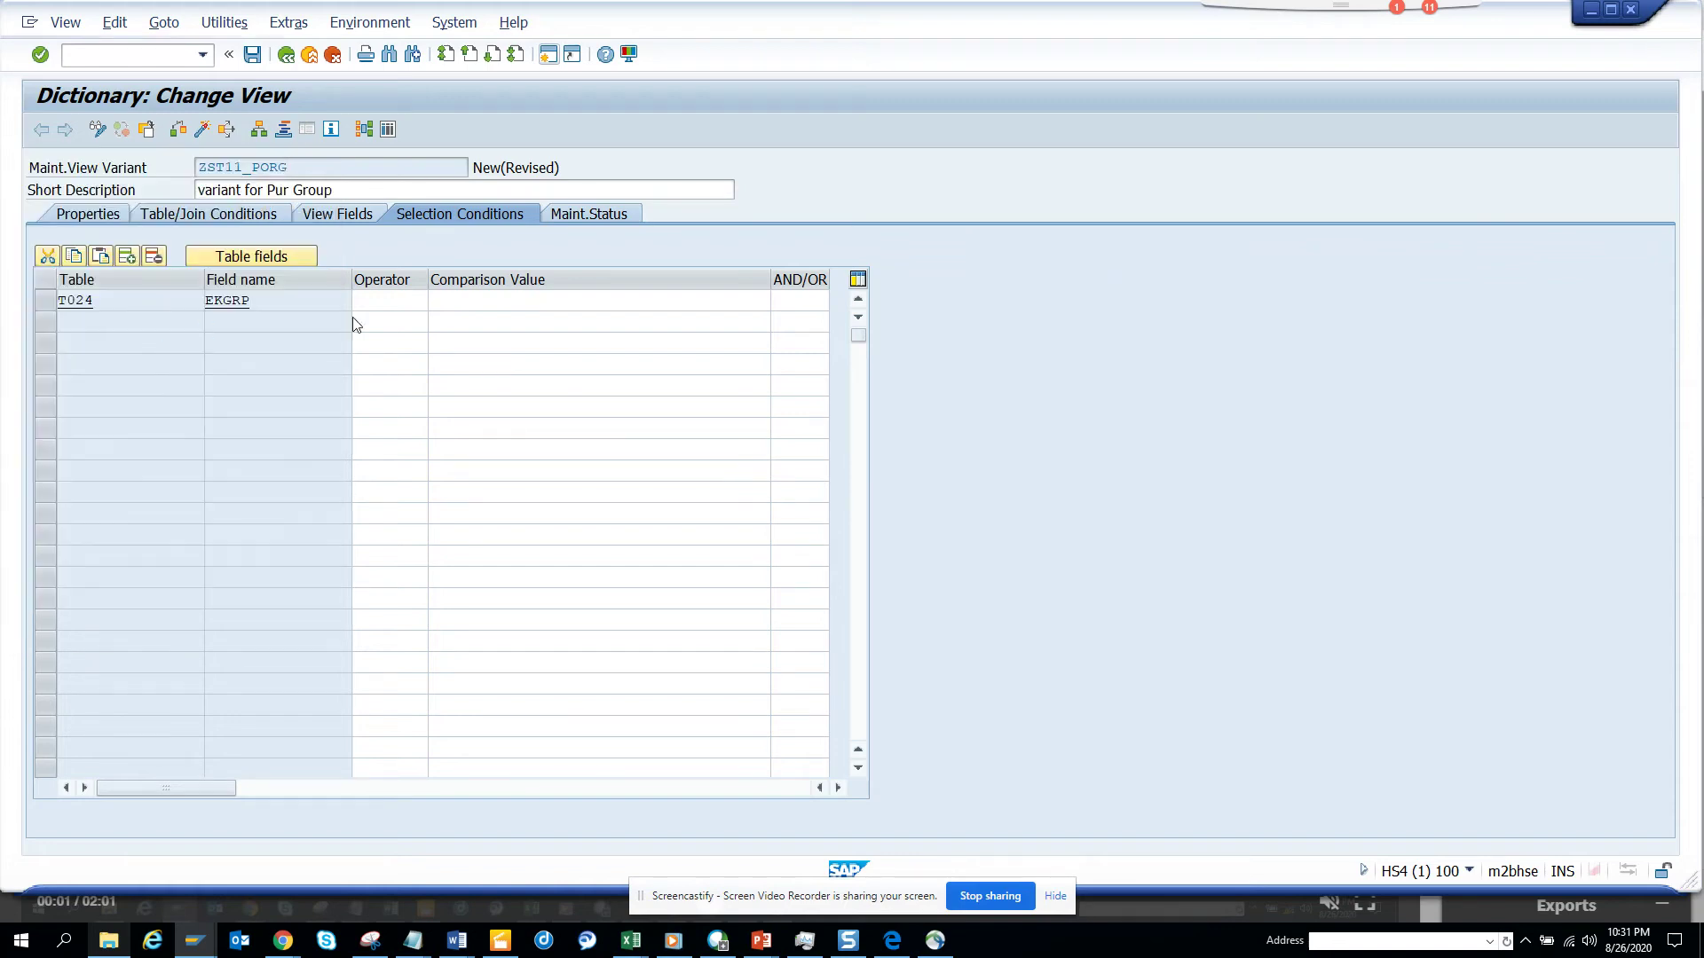
click(539, 304)
key(alt+Tab)
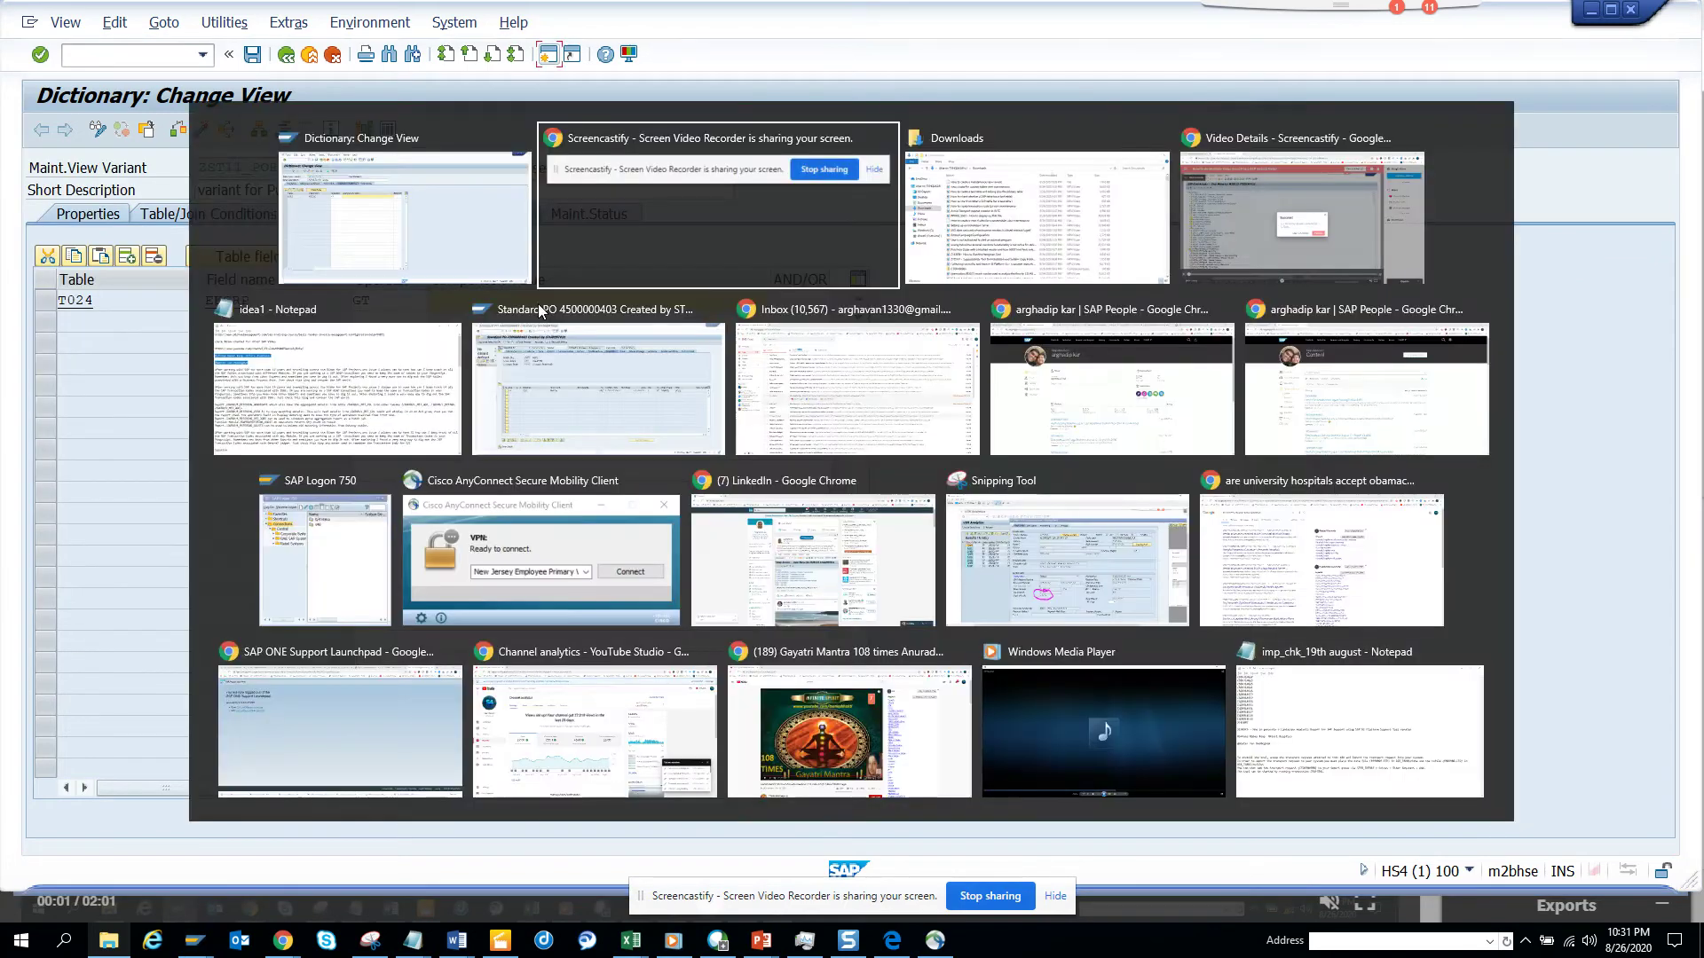
key(alt+Tab)
key(alt+Tab)
key(alt+Tab)
key(alt+Tab)
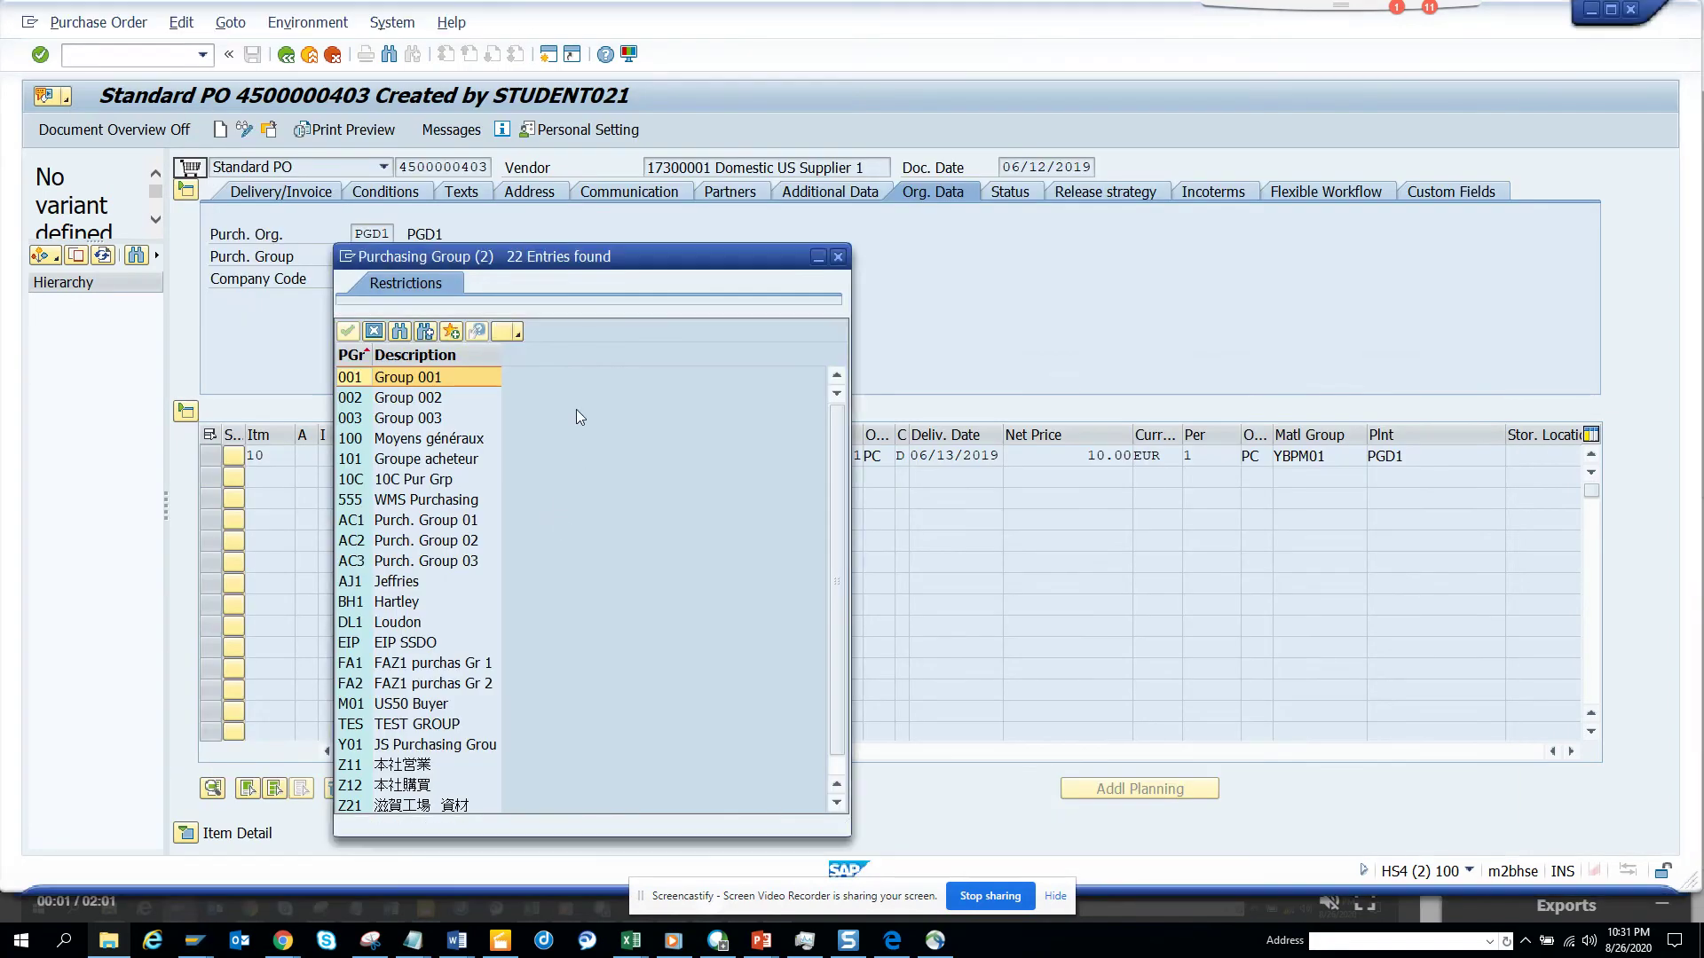
key(alt+Tab)
key(alt+Tab)
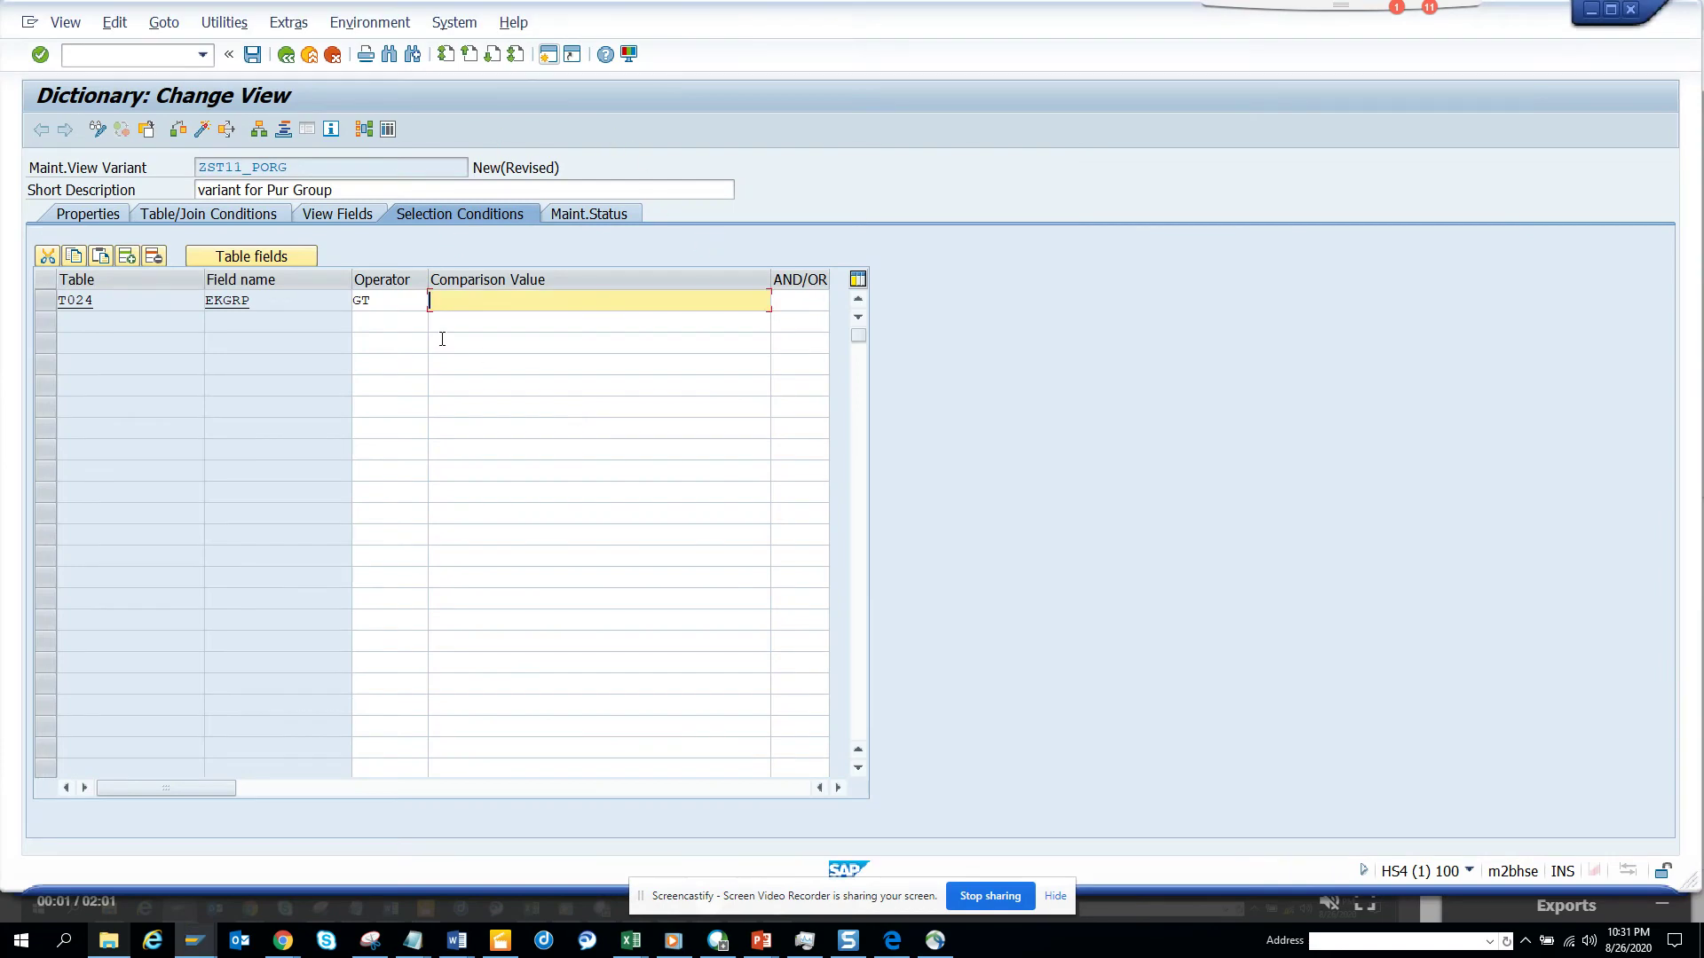
Step: Change the EKGRP condition to LE 555 and save the variant as a local object
click(403, 304)
key(F4)
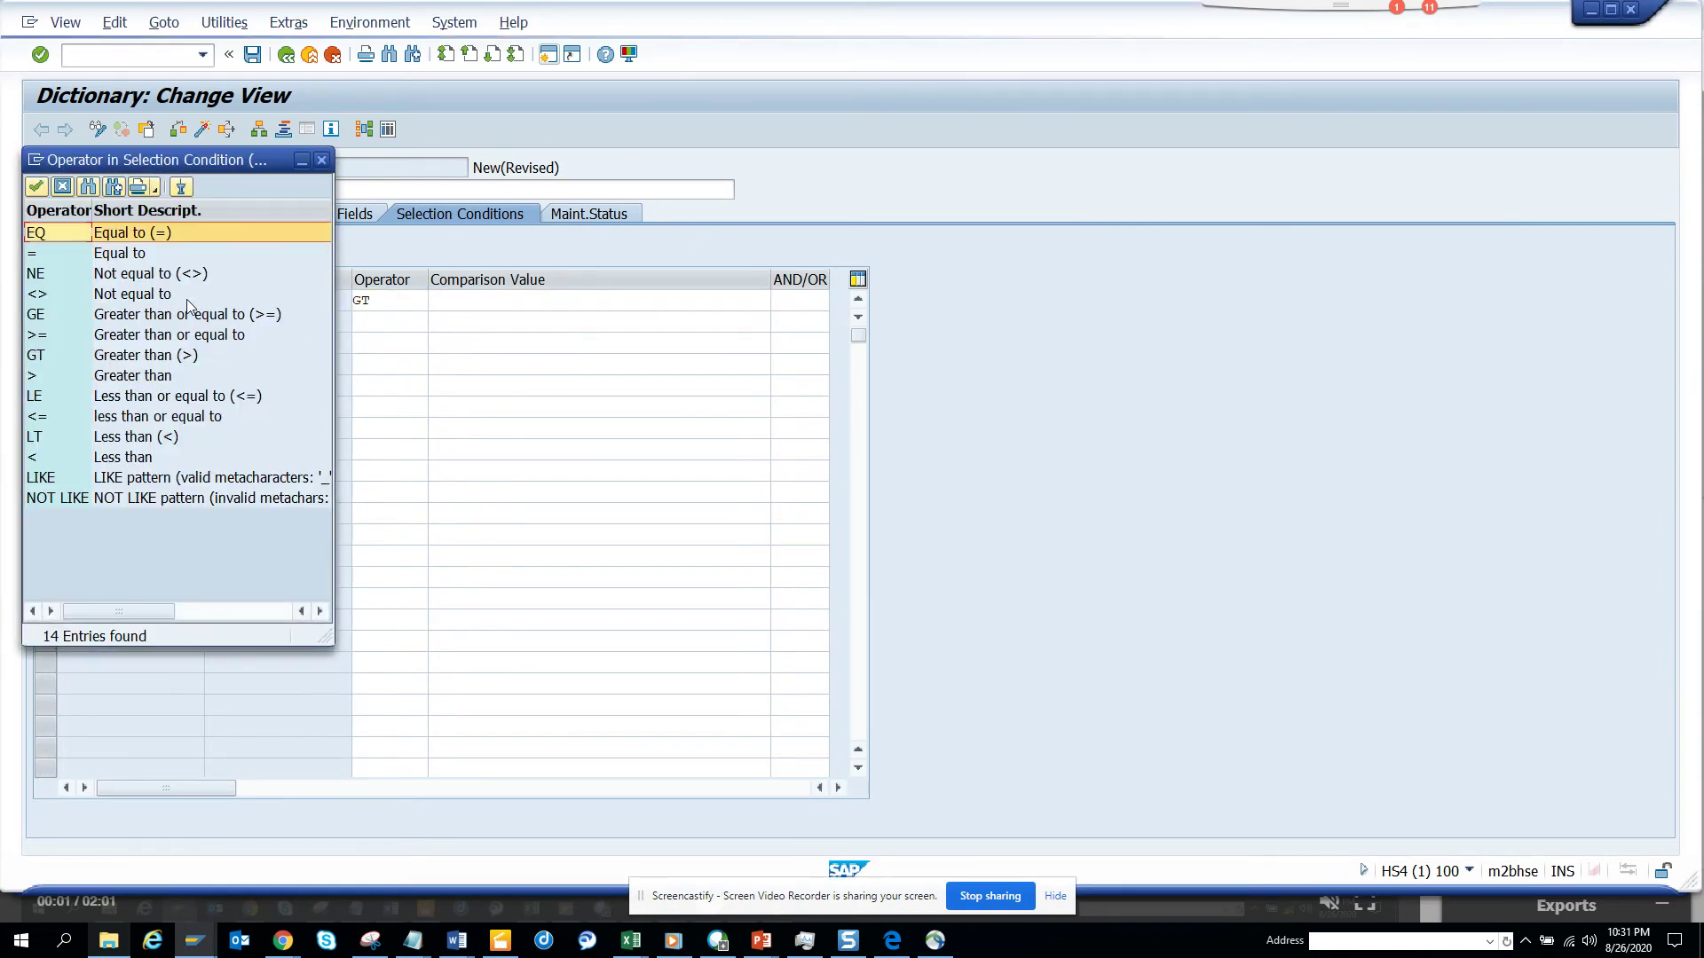
double_click(148, 399)
click(506, 305)
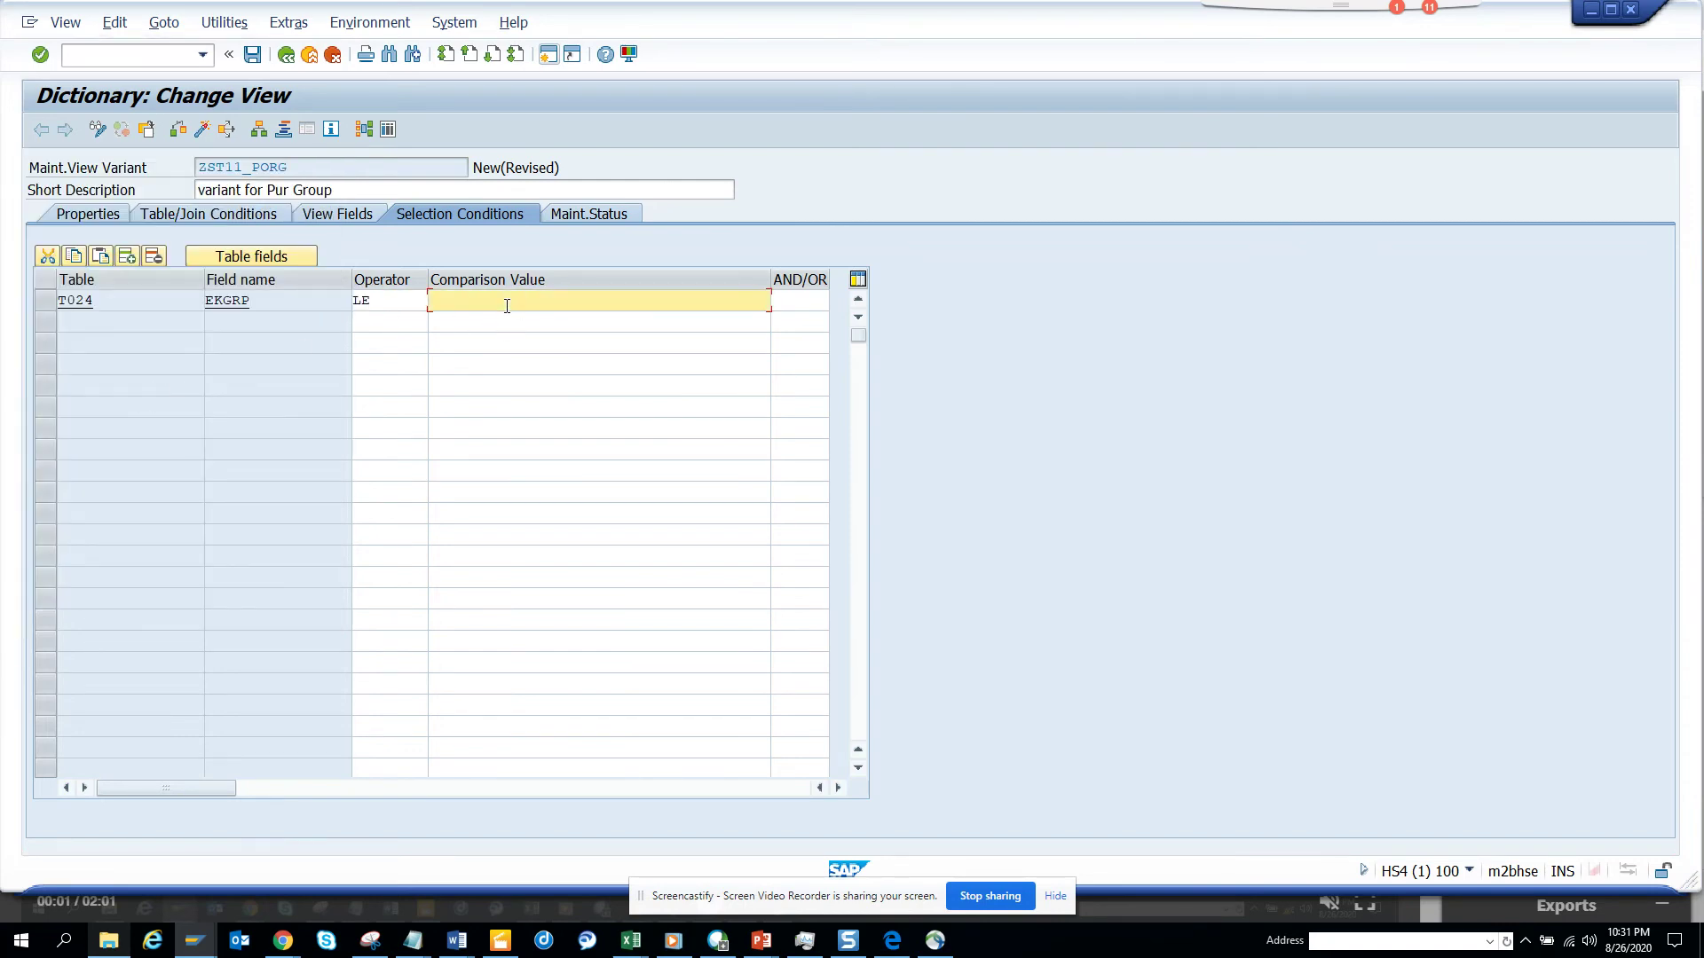
text(555)
key(Return)
click(253, 55)
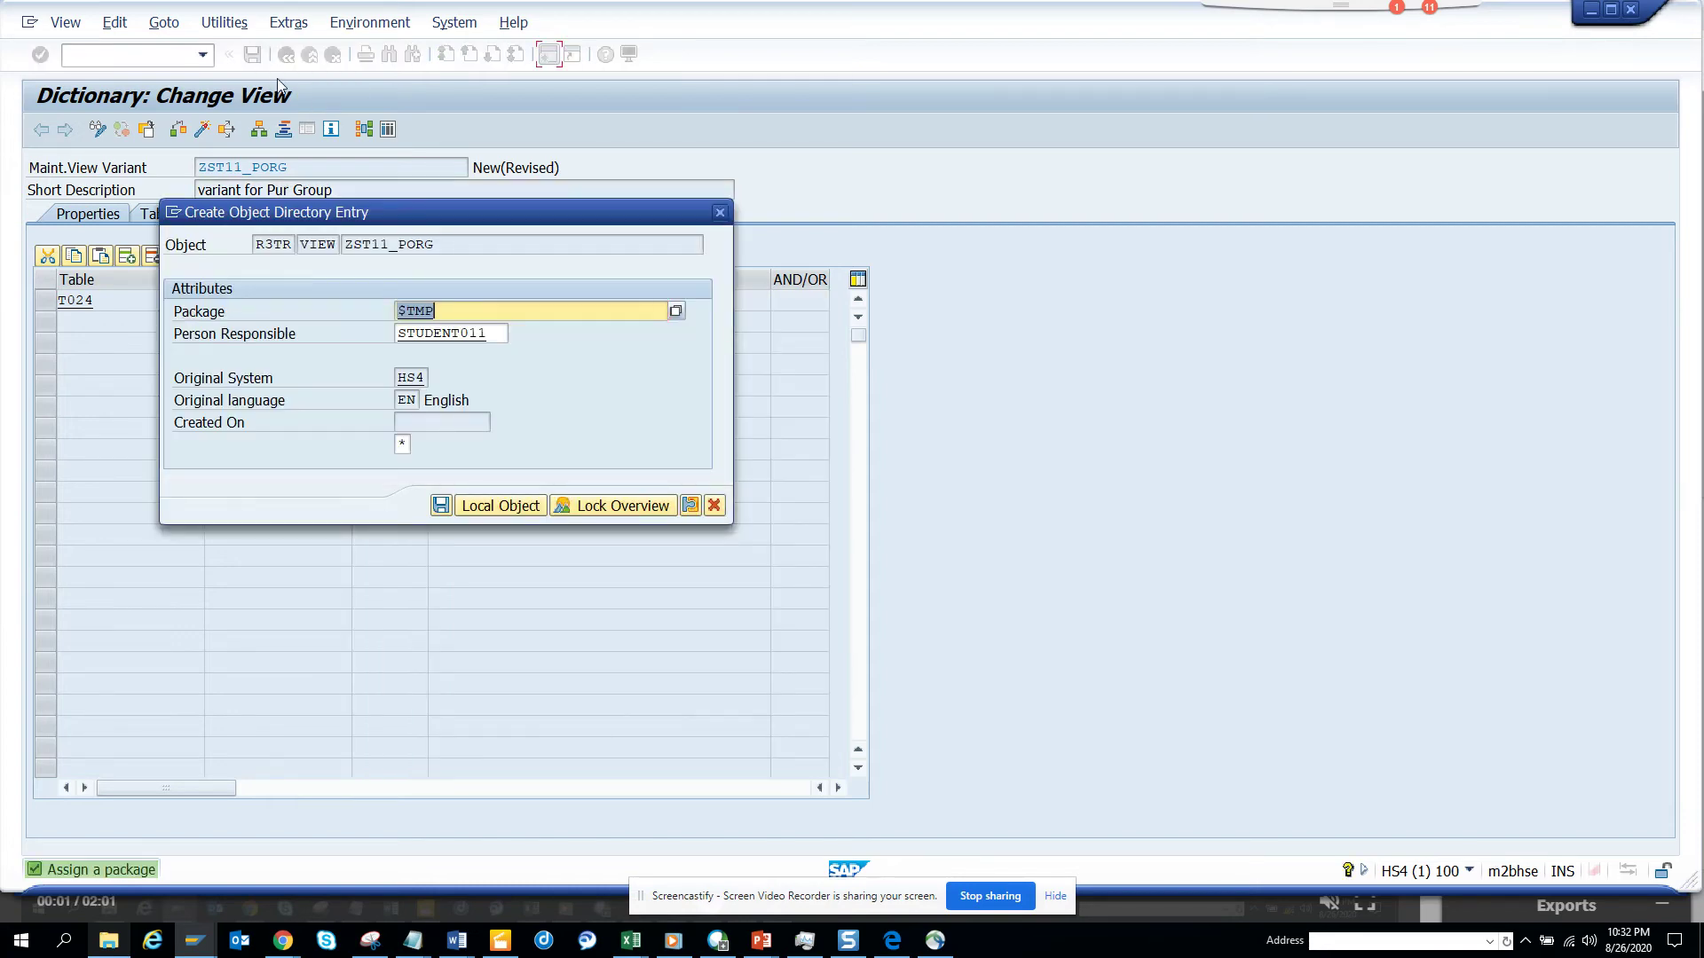
click(524, 507)
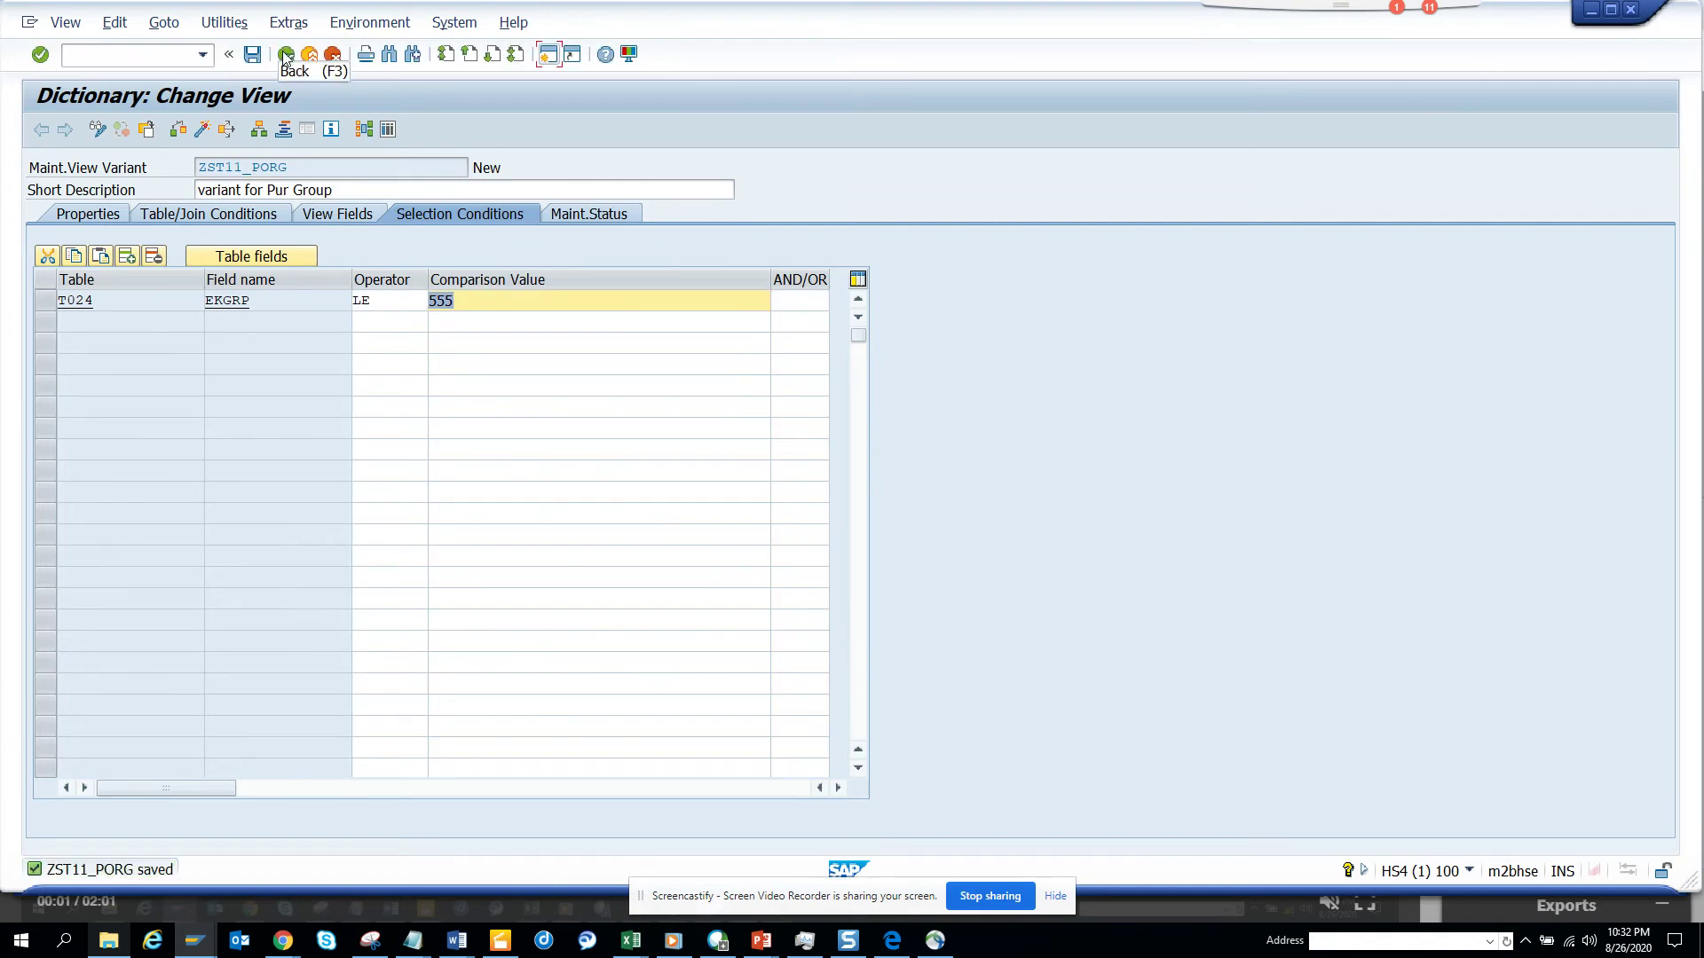
Step: Open ZST11_PORG for change, activate it and view the activation log
click(285, 55)
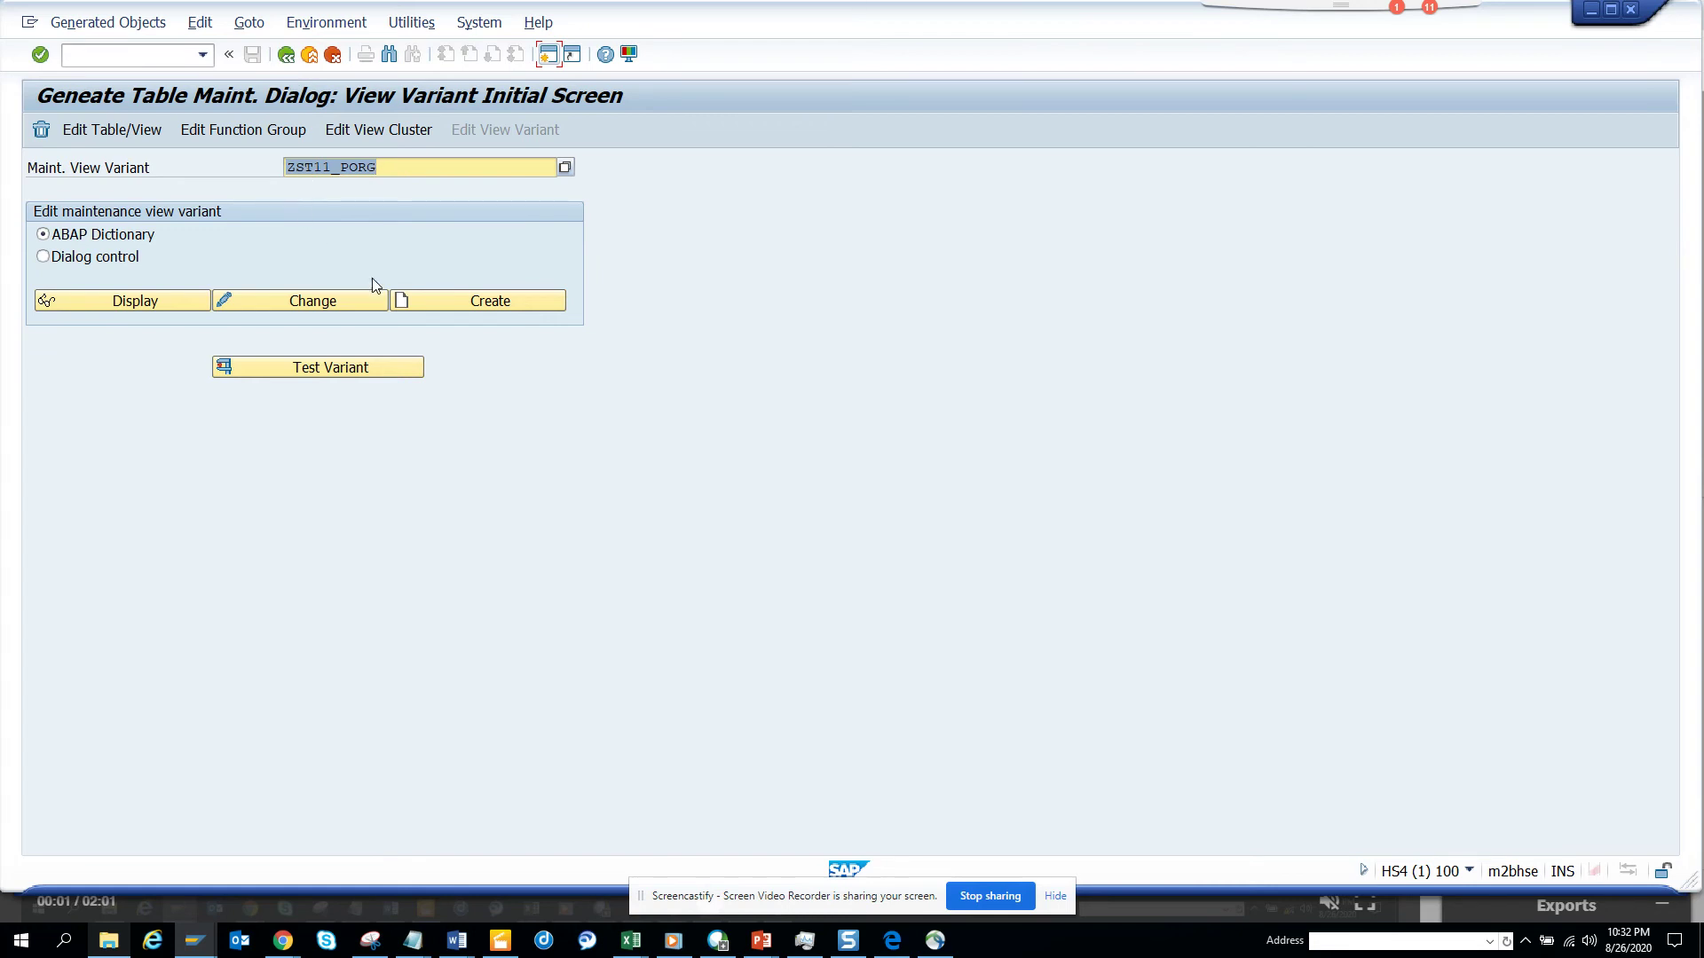
click(355, 302)
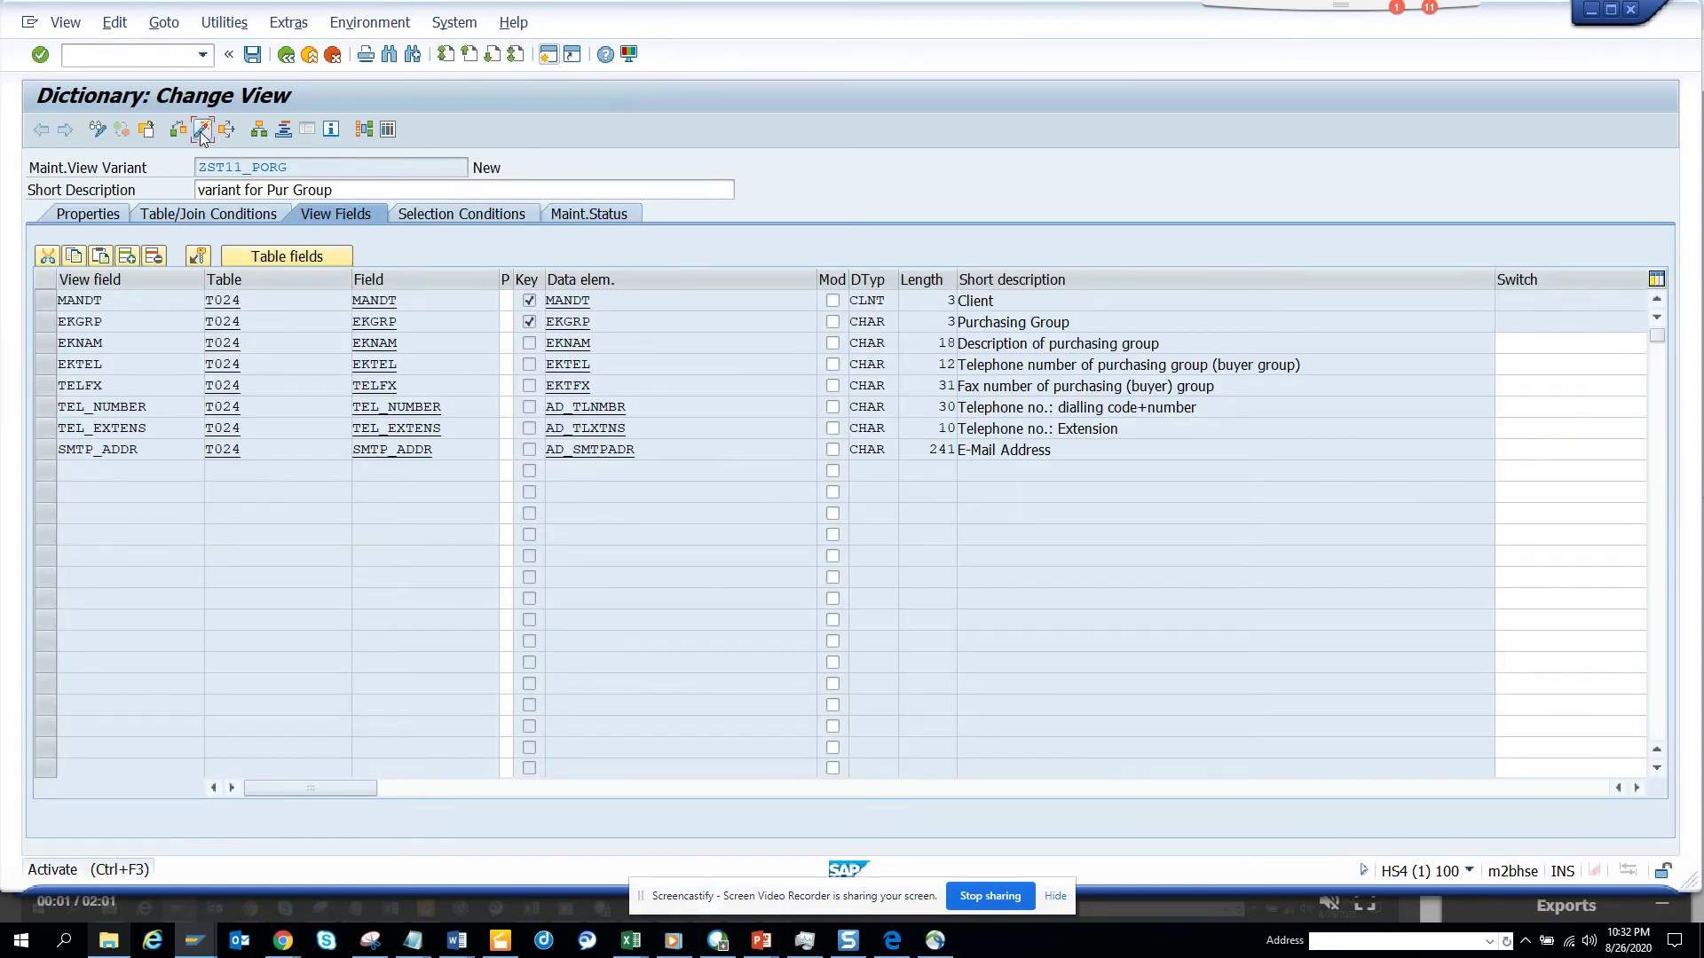
click(202, 129)
key(Return)
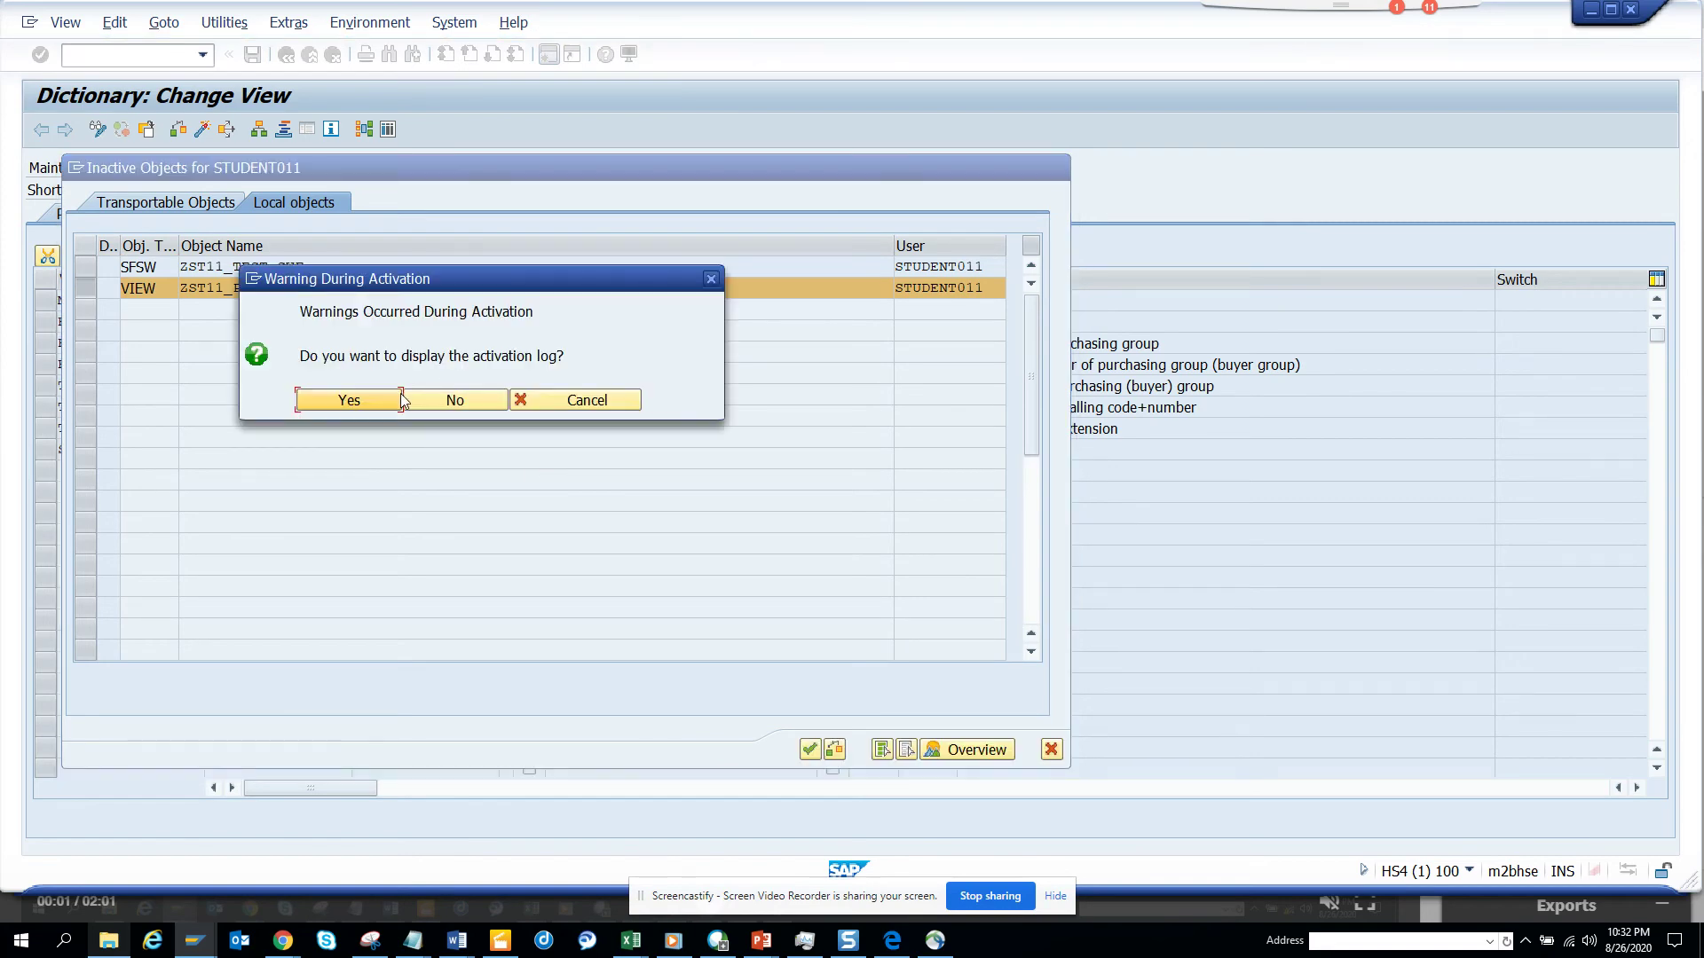
click(395, 396)
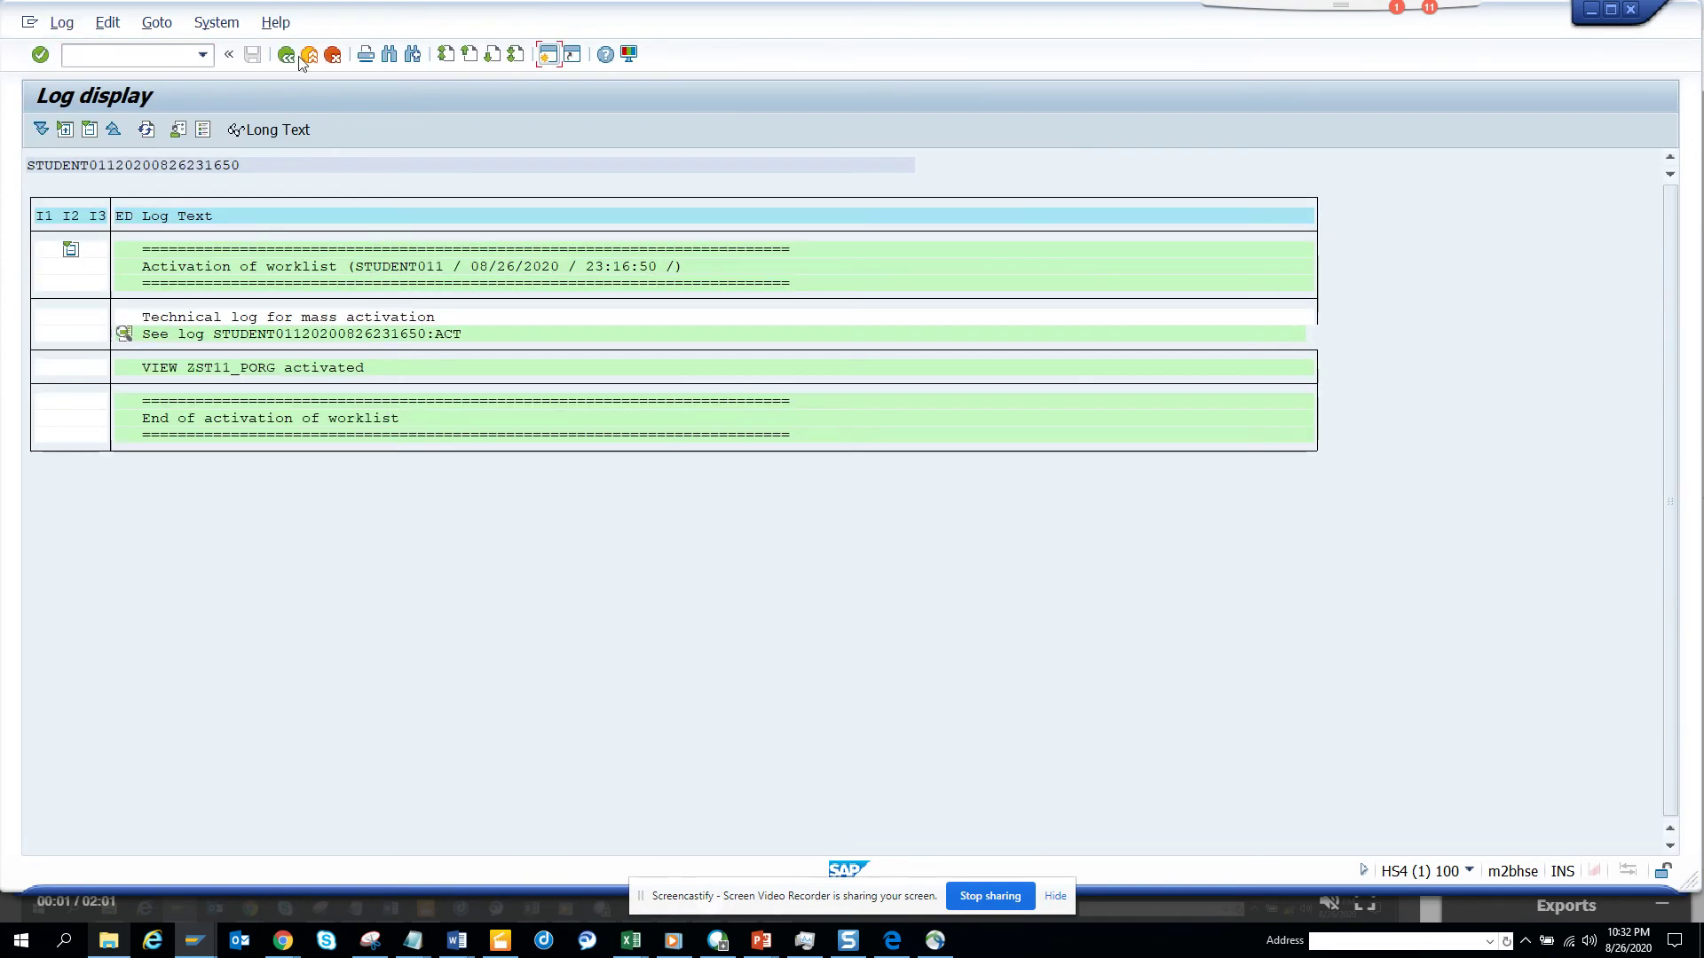
Step: Return to the initial screen and save the maintenance dialog entry as a local object
click(286, 55)
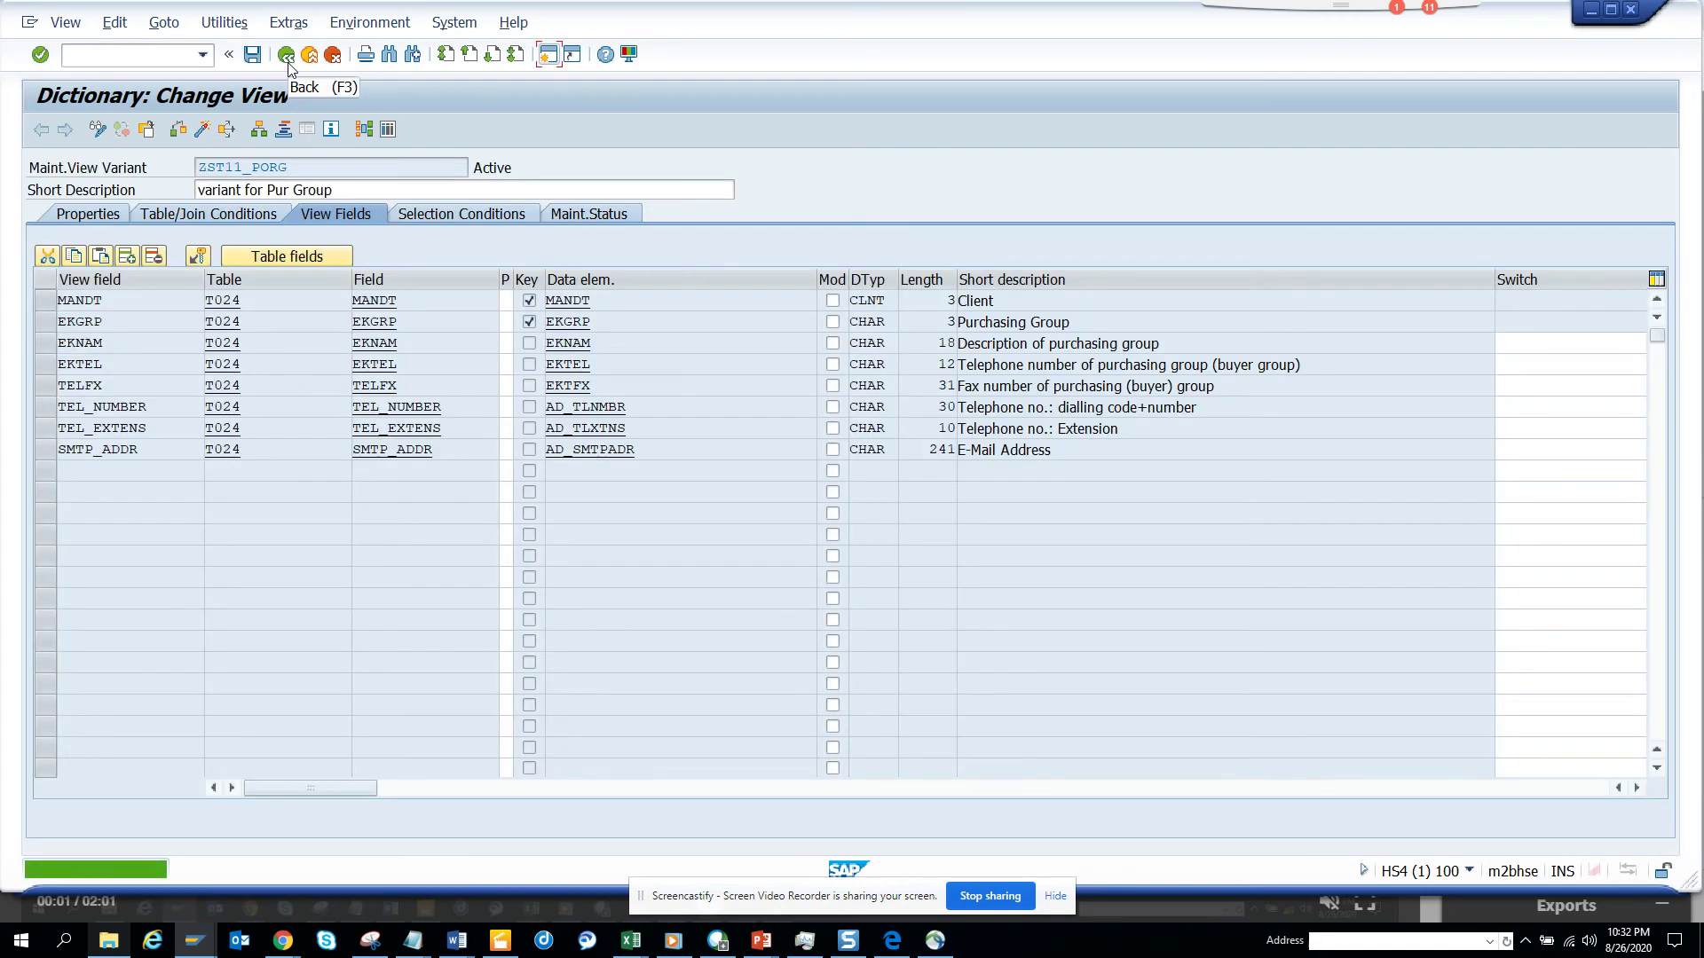
click(286, 56)
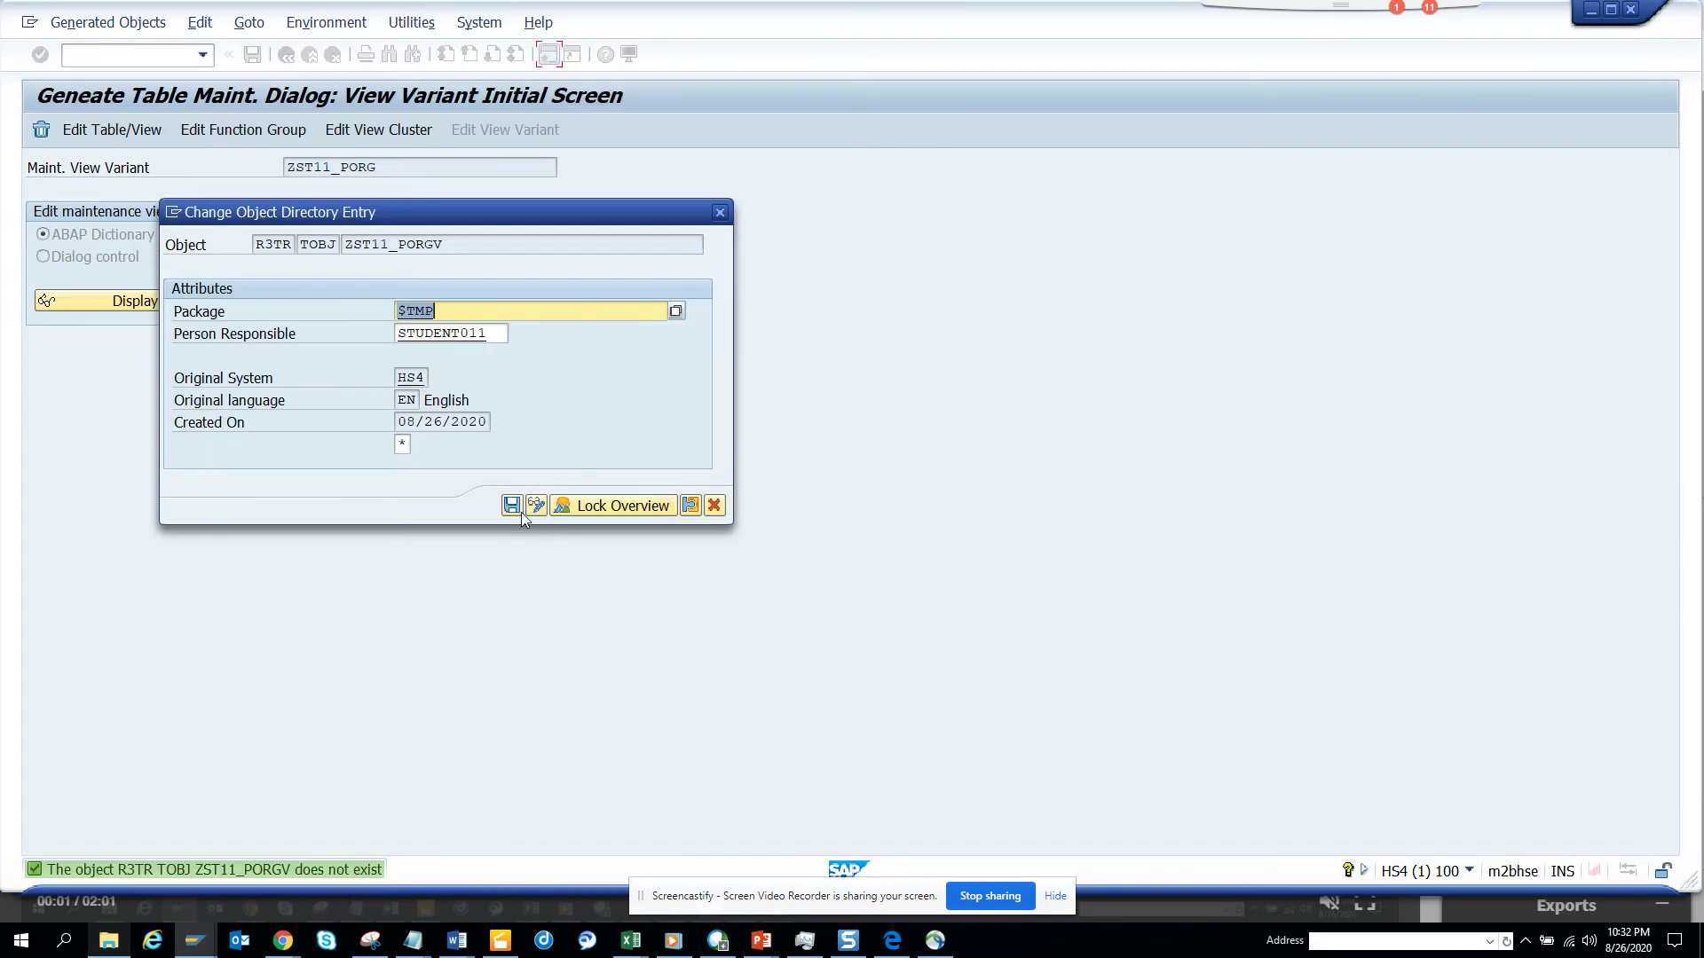
click(512, 506)
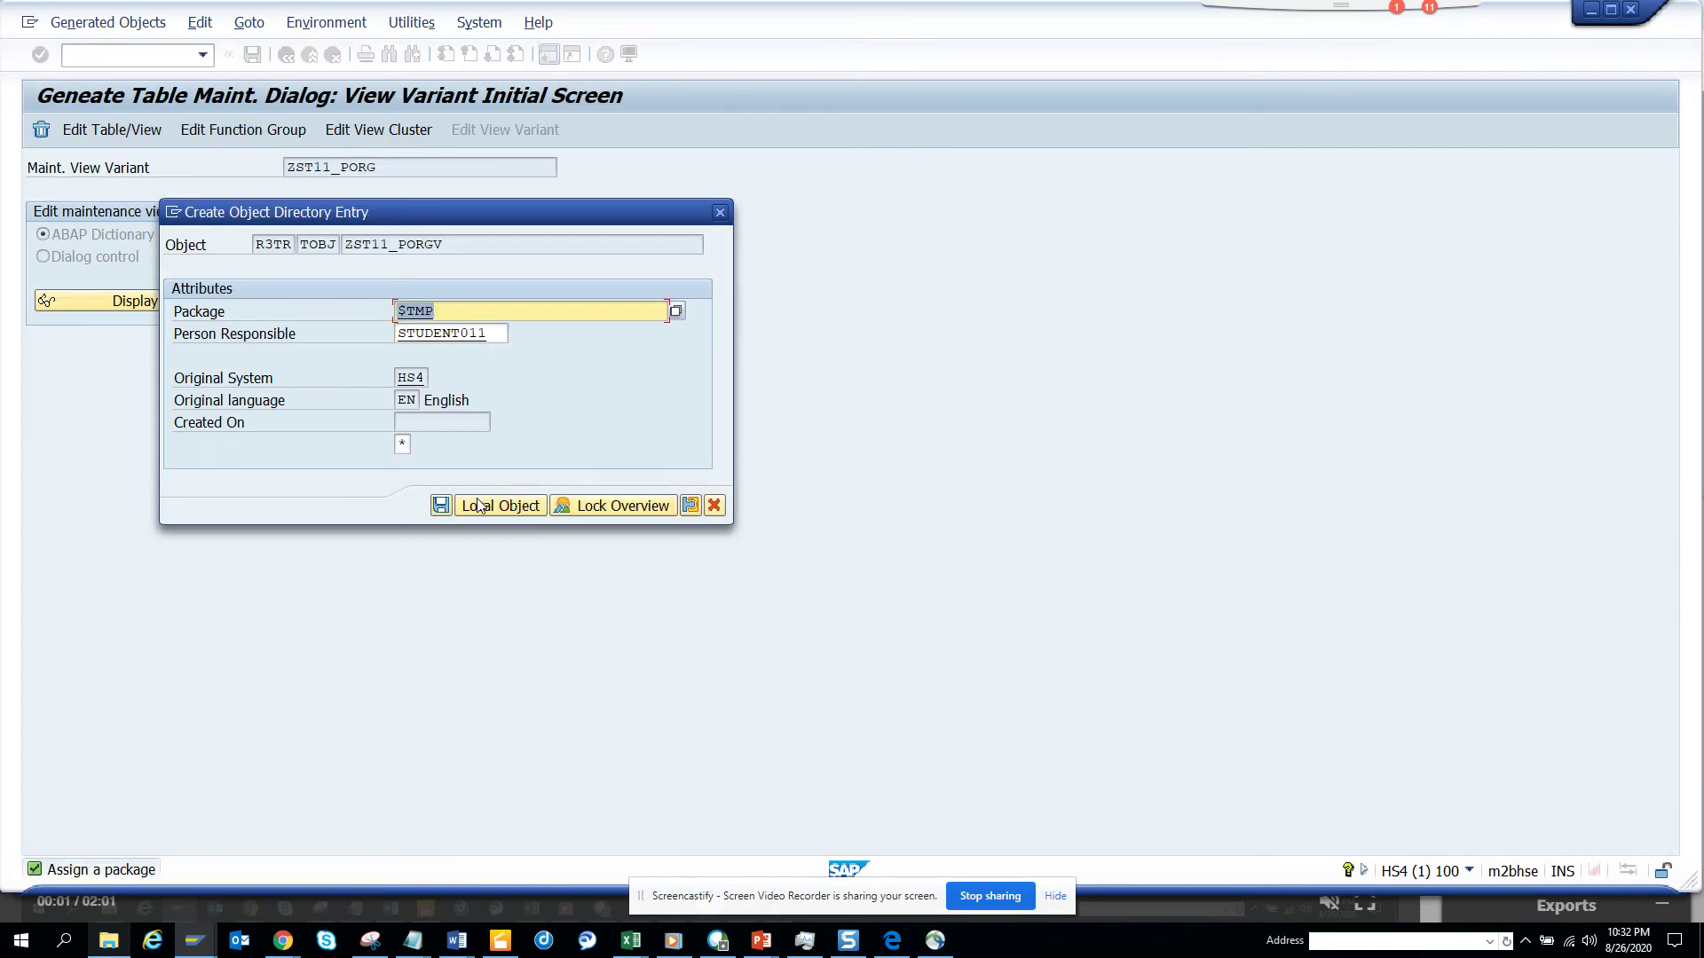
click(481, 506)
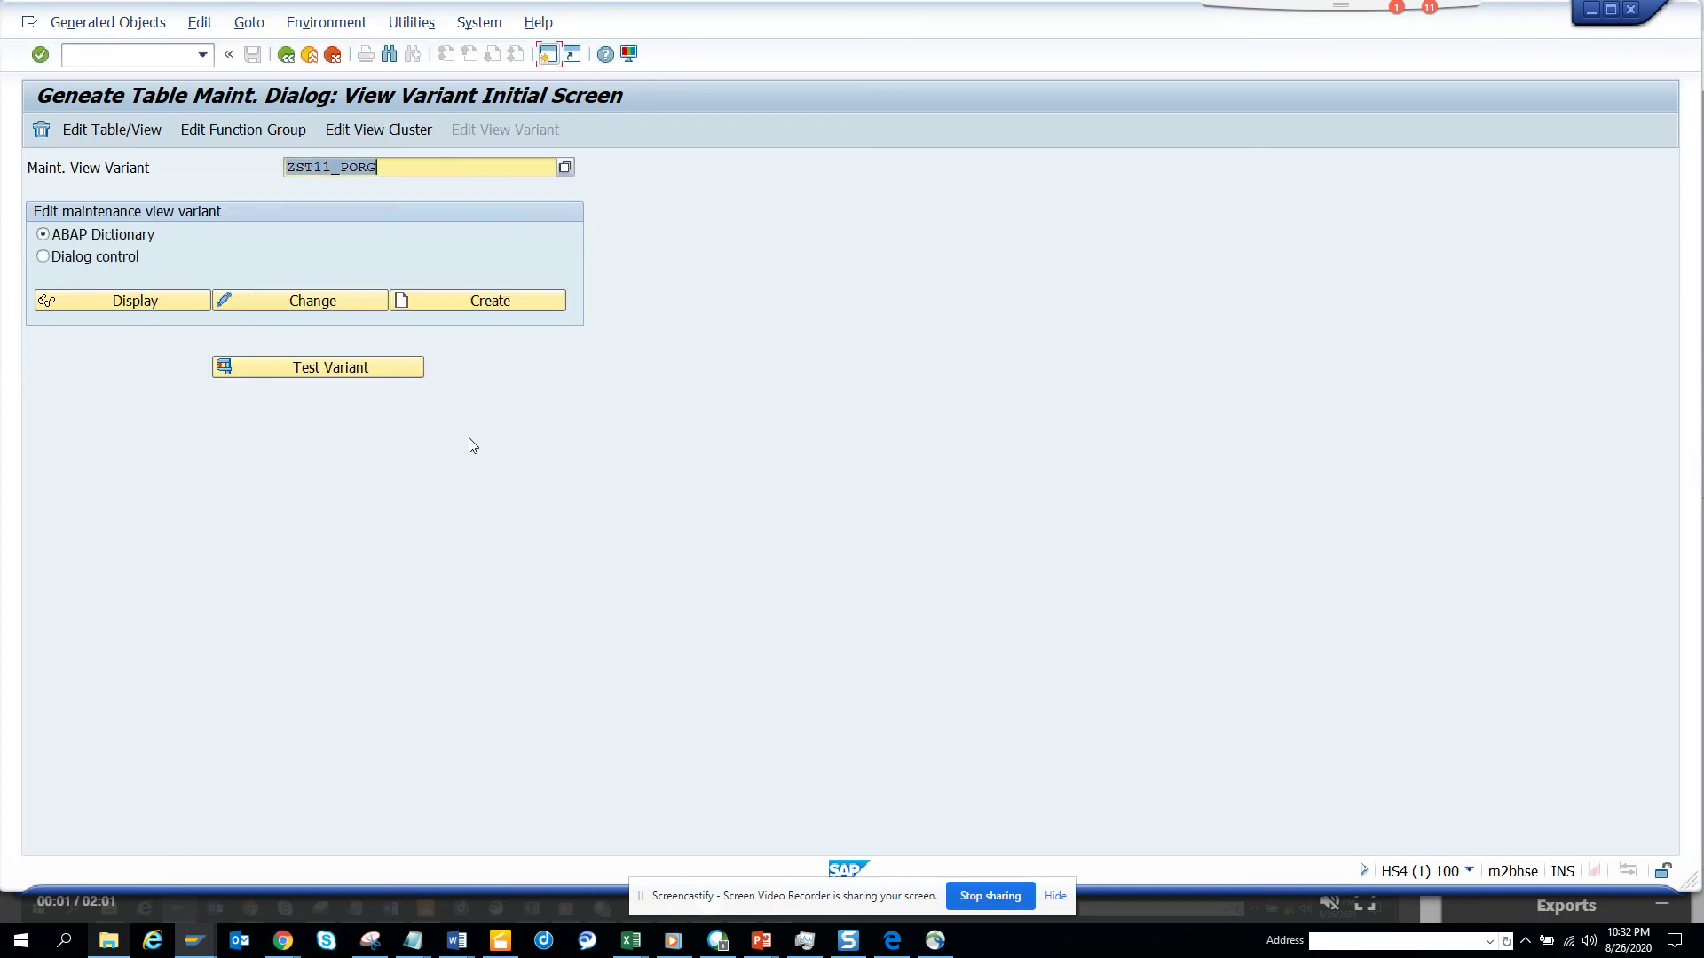
Step: Test ZST11_PORG to list the seven purchasing groups from 001 to 555
click(381, 370)
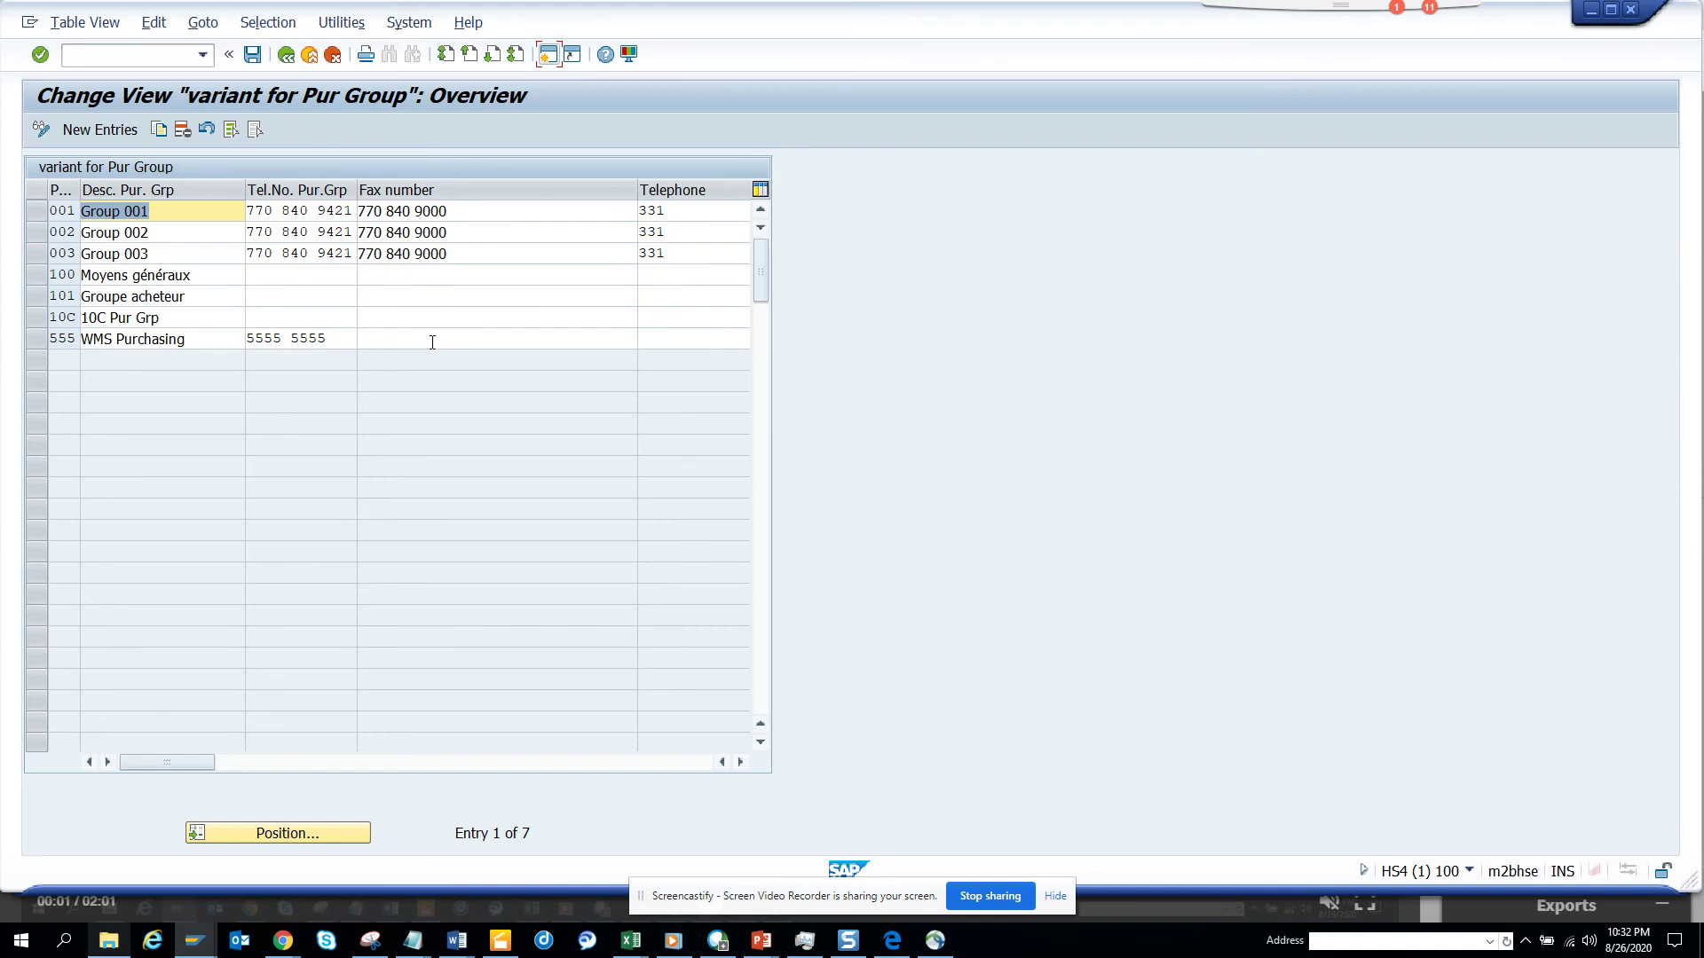
click(105, 133)
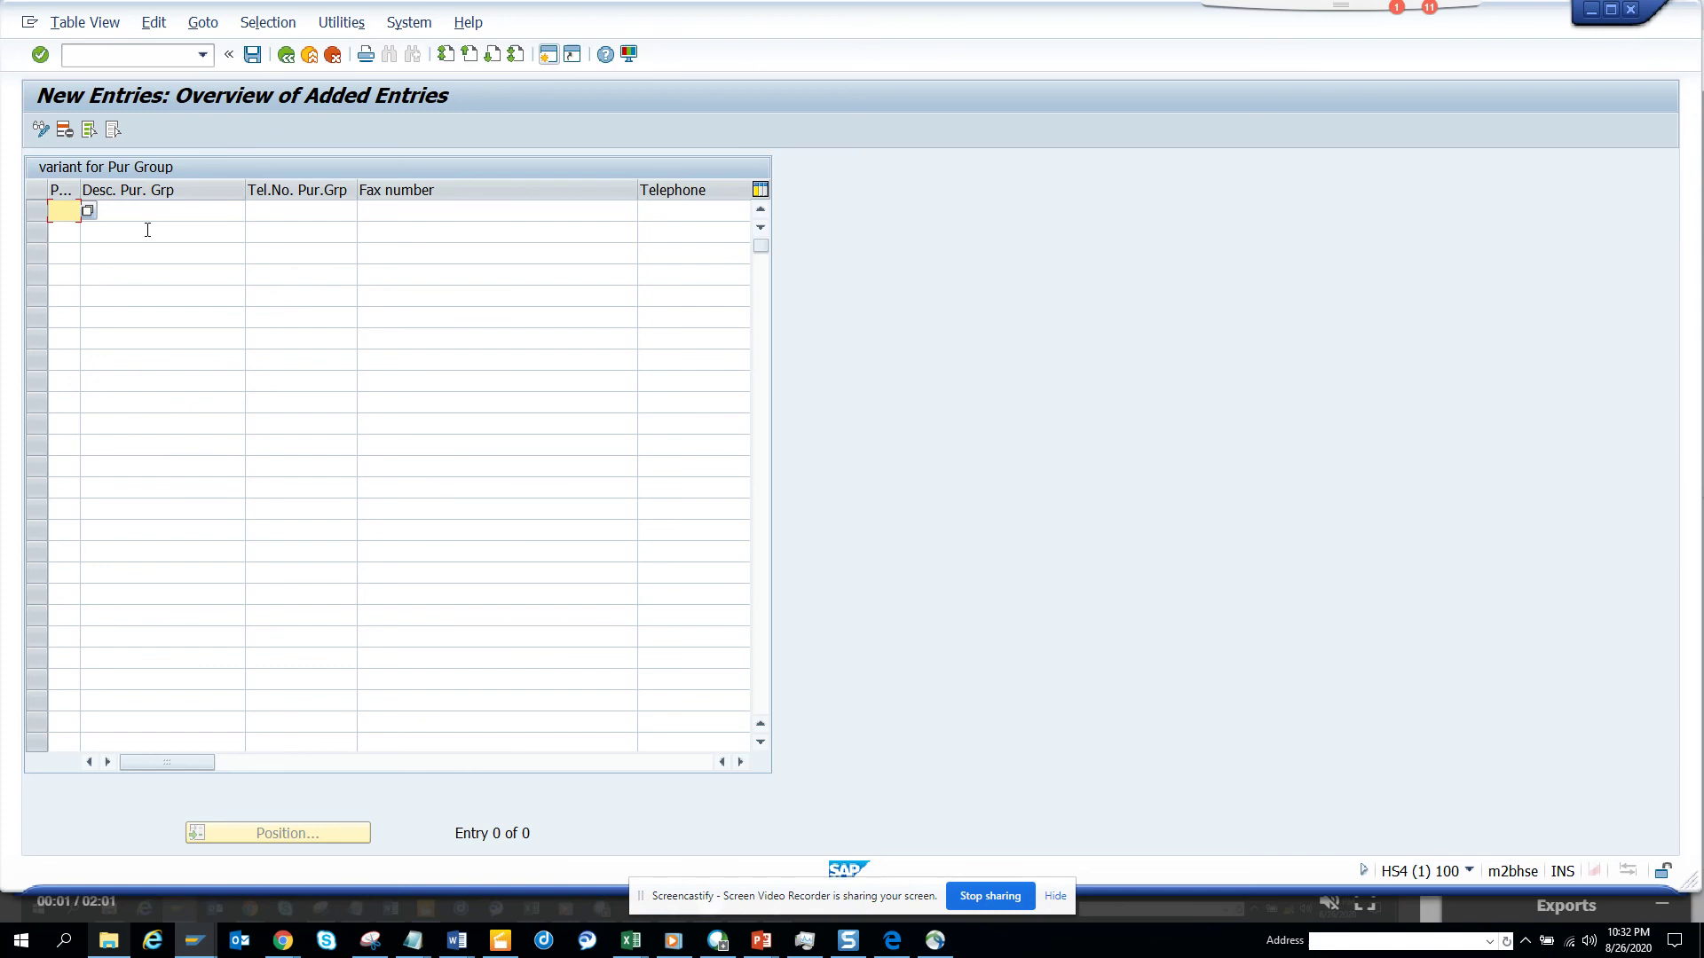
text(556)
key(Return)
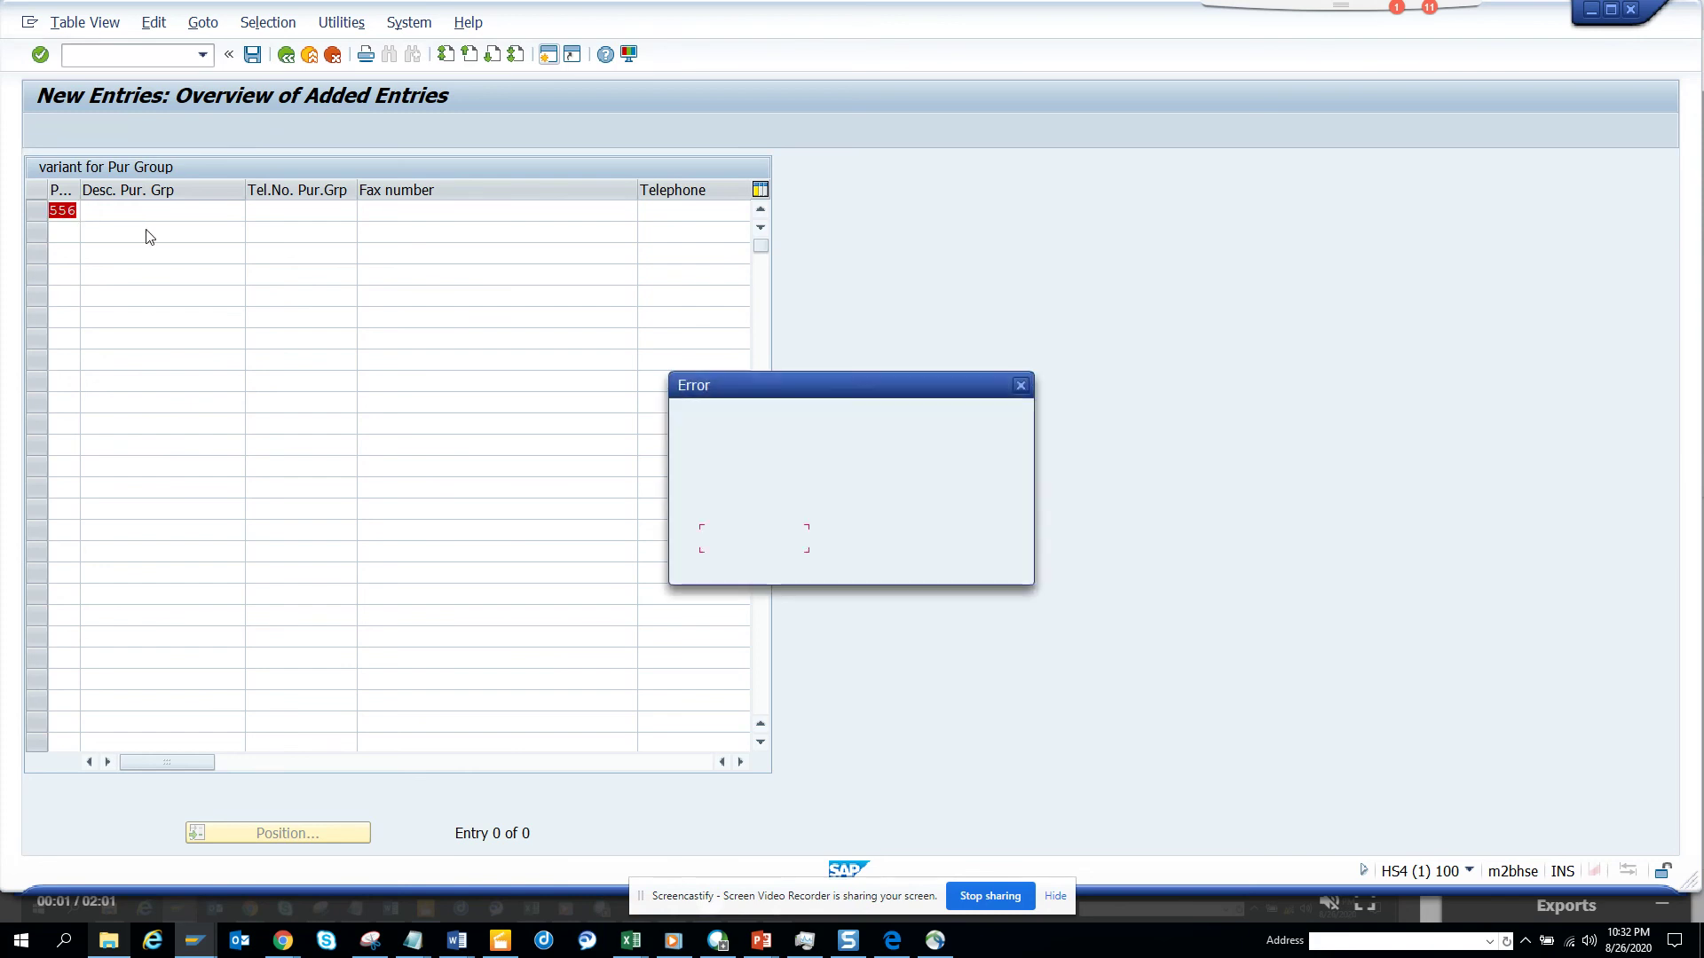
click(717, 532)
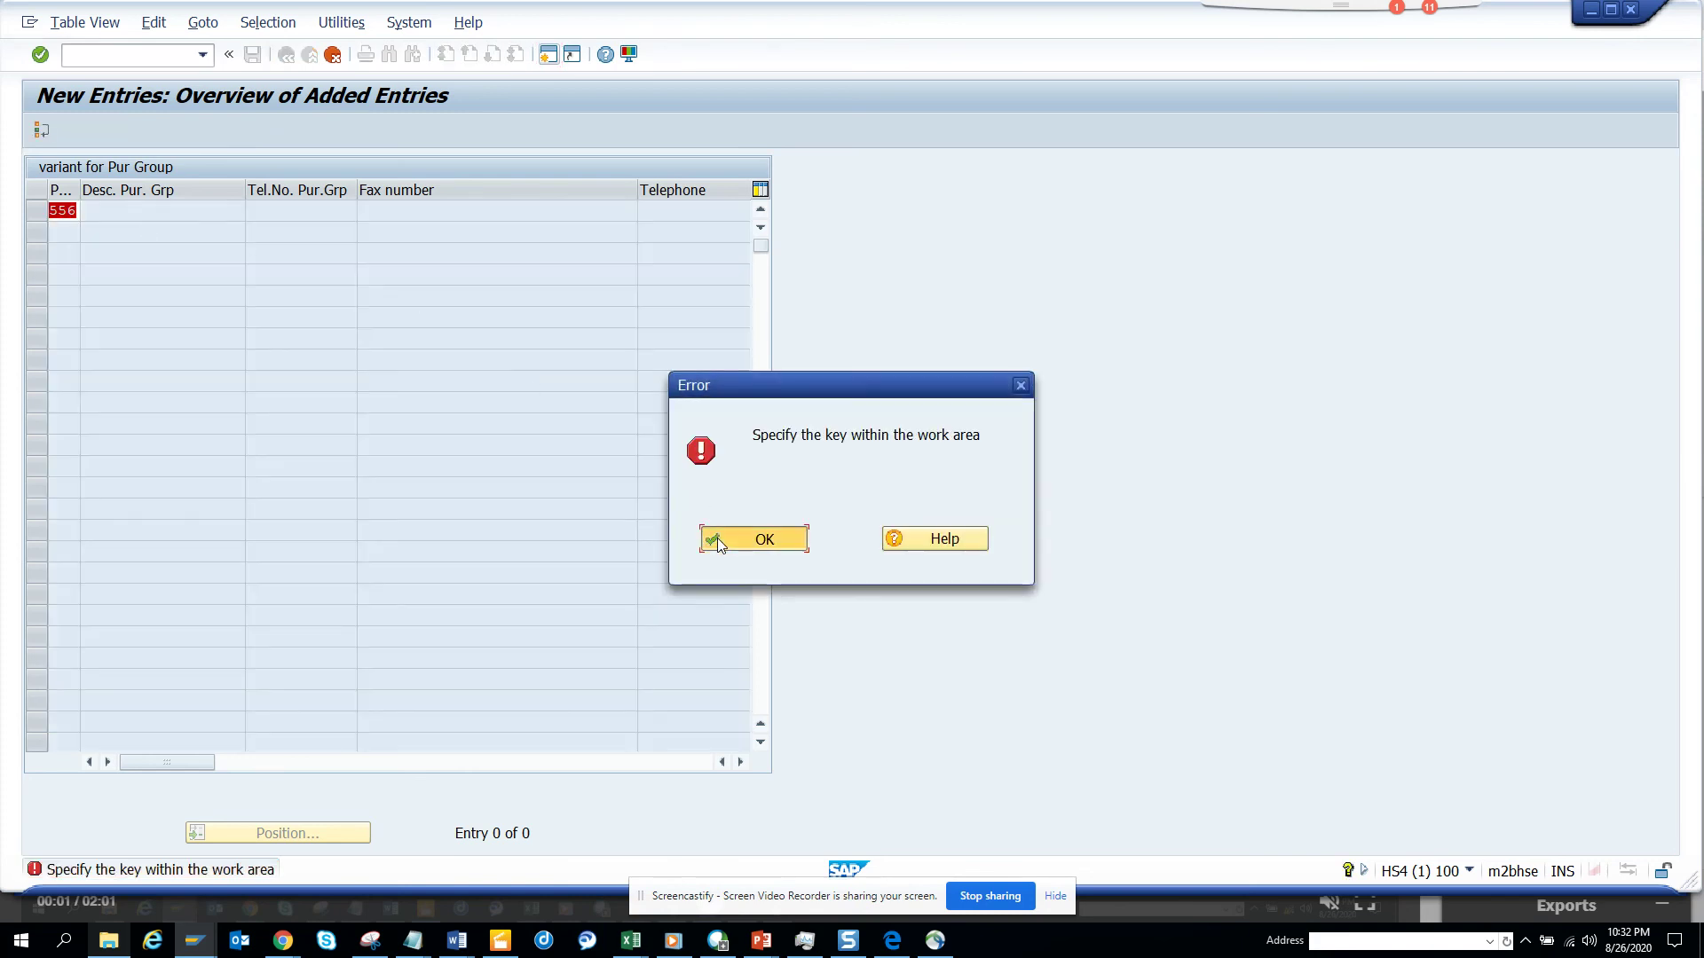
click(332, 55)
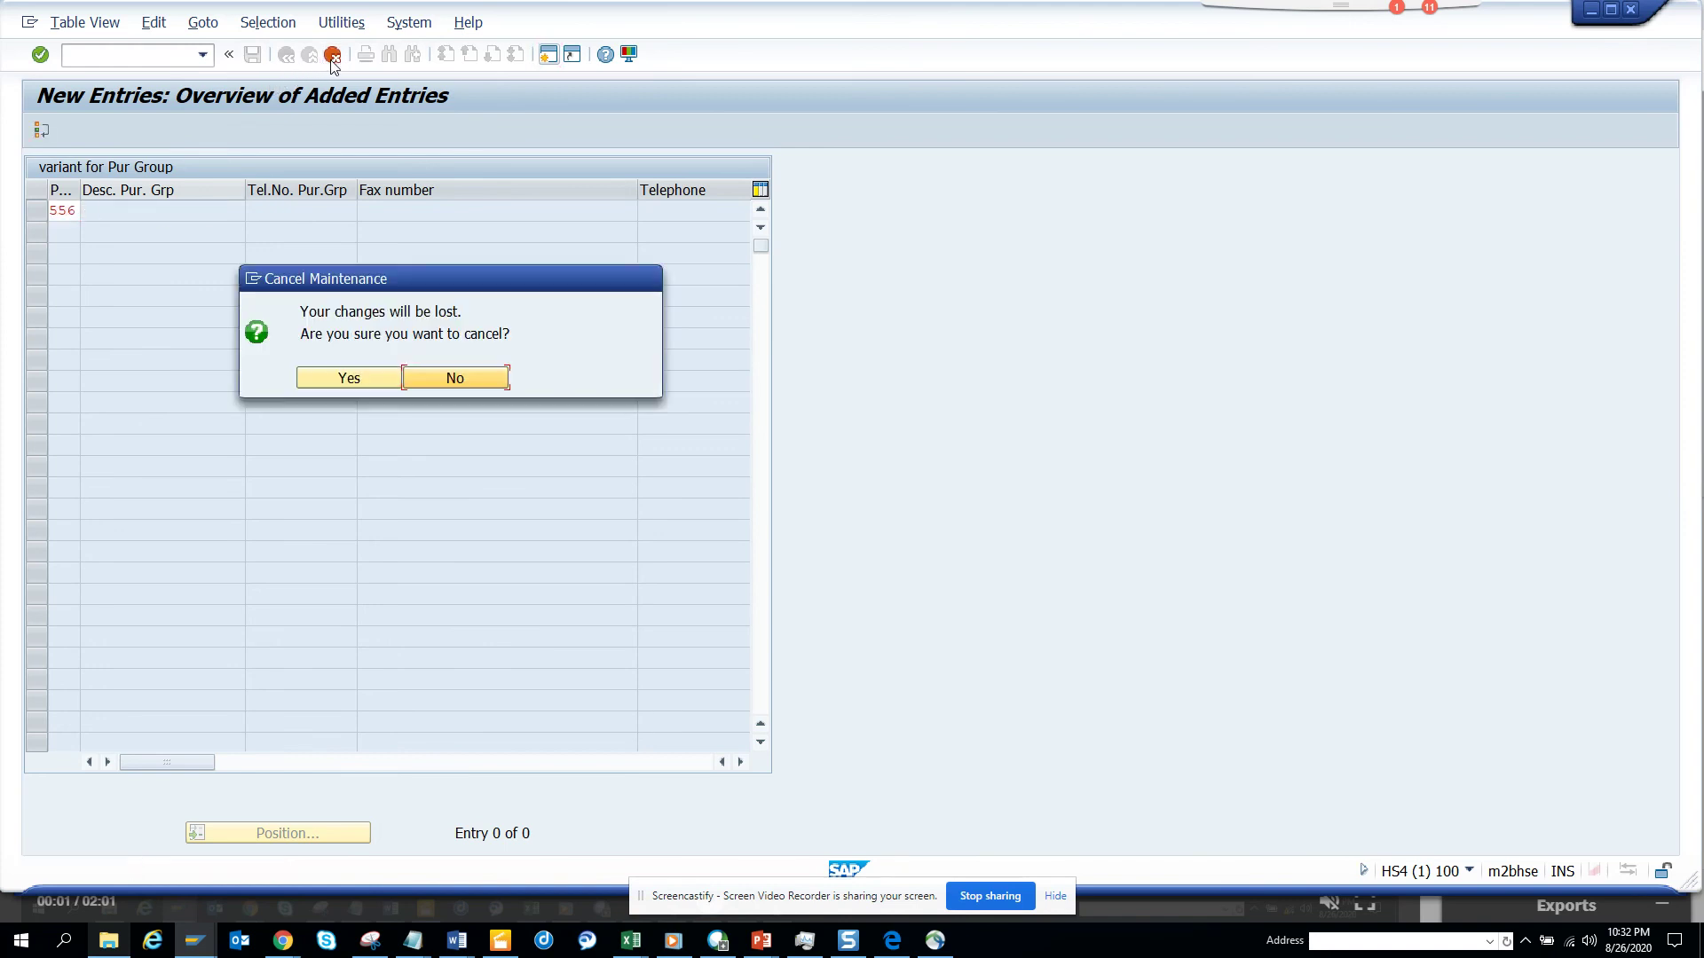
click(349, 378)
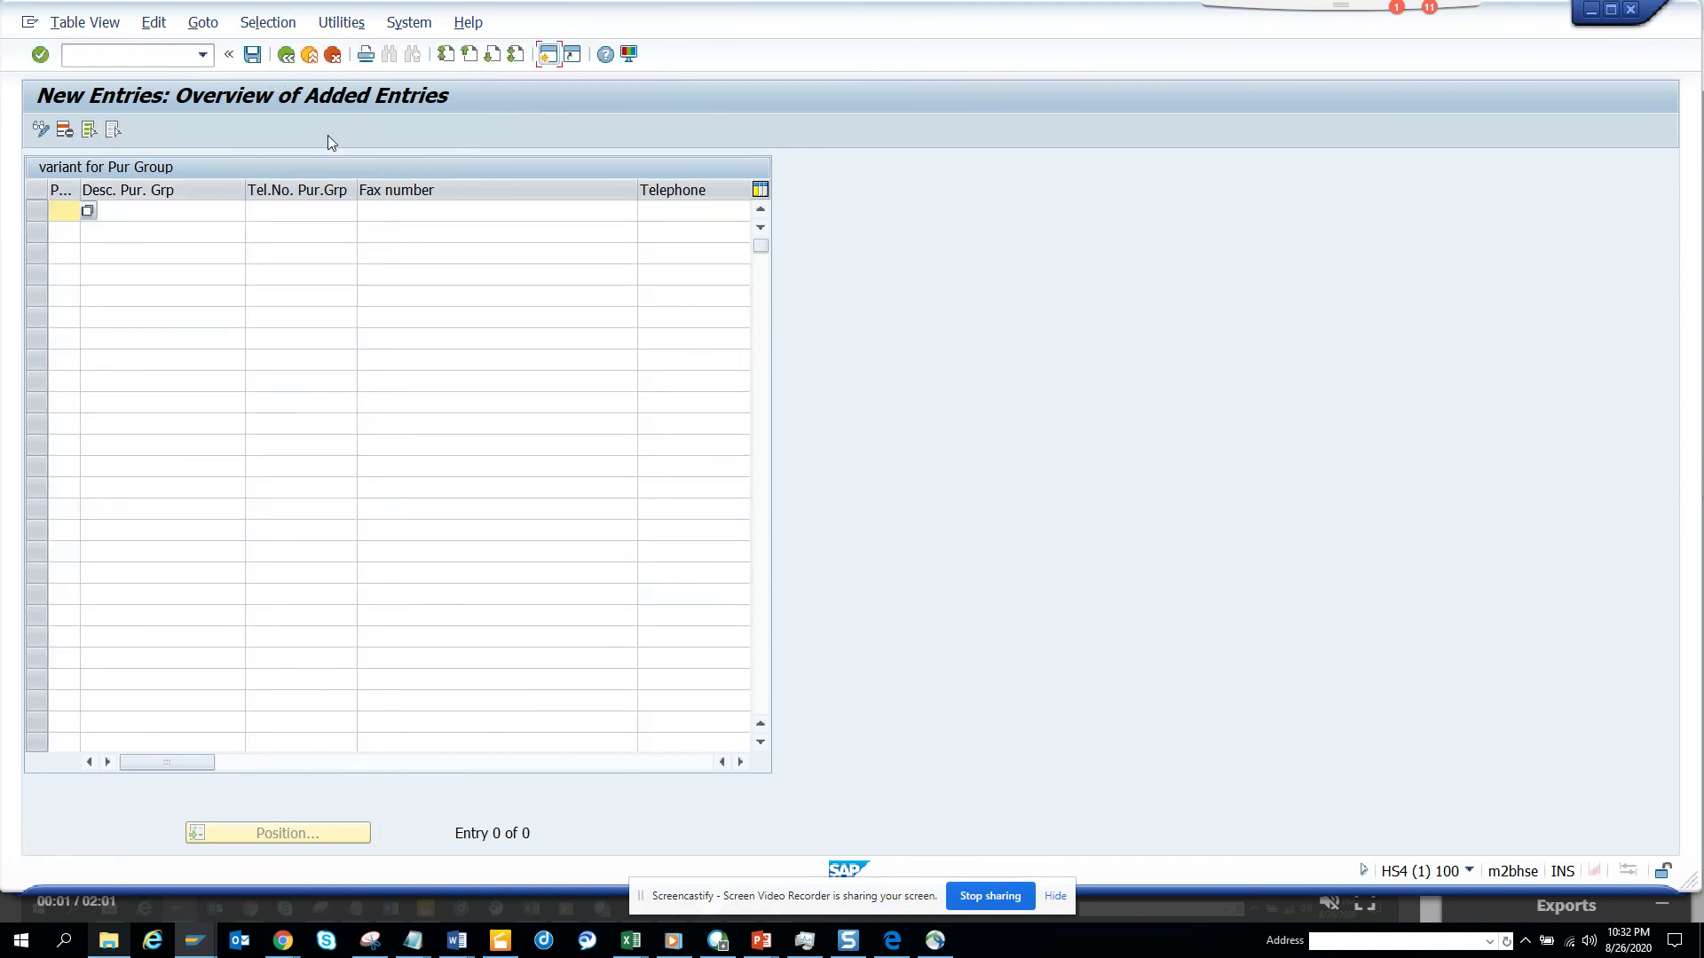
click(288, 55)
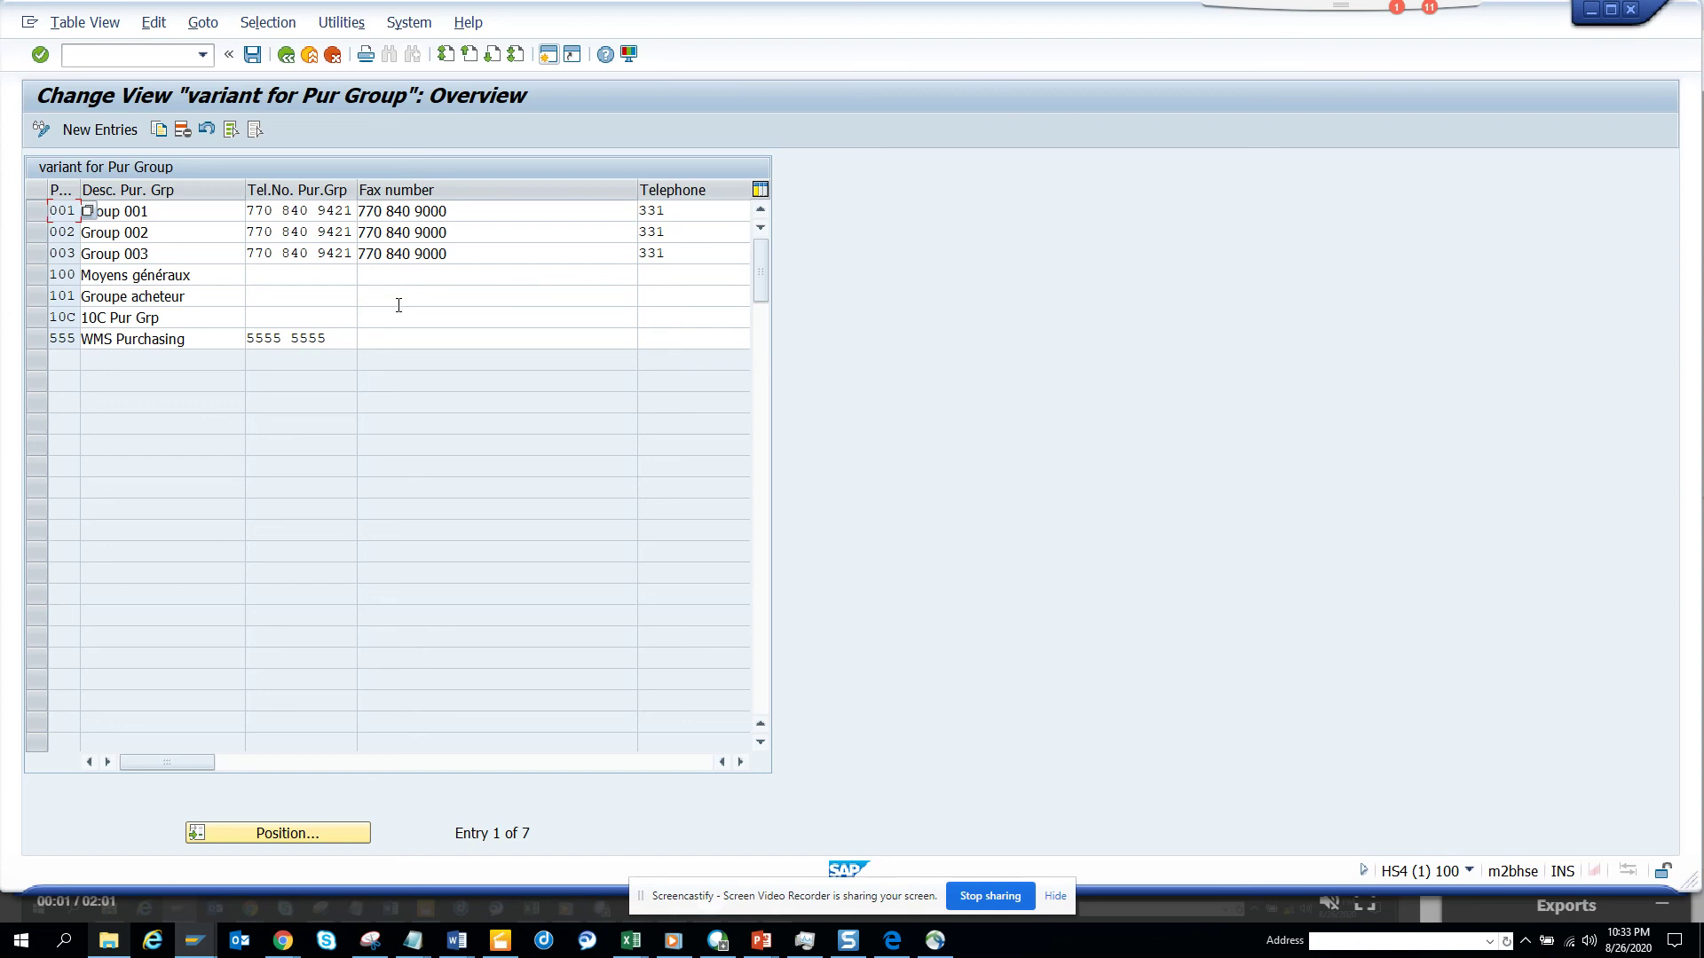
Step: Go back twice from the variant test overview to the V_024 Generate Table Maintenance Dialog screen
click(287, 59)
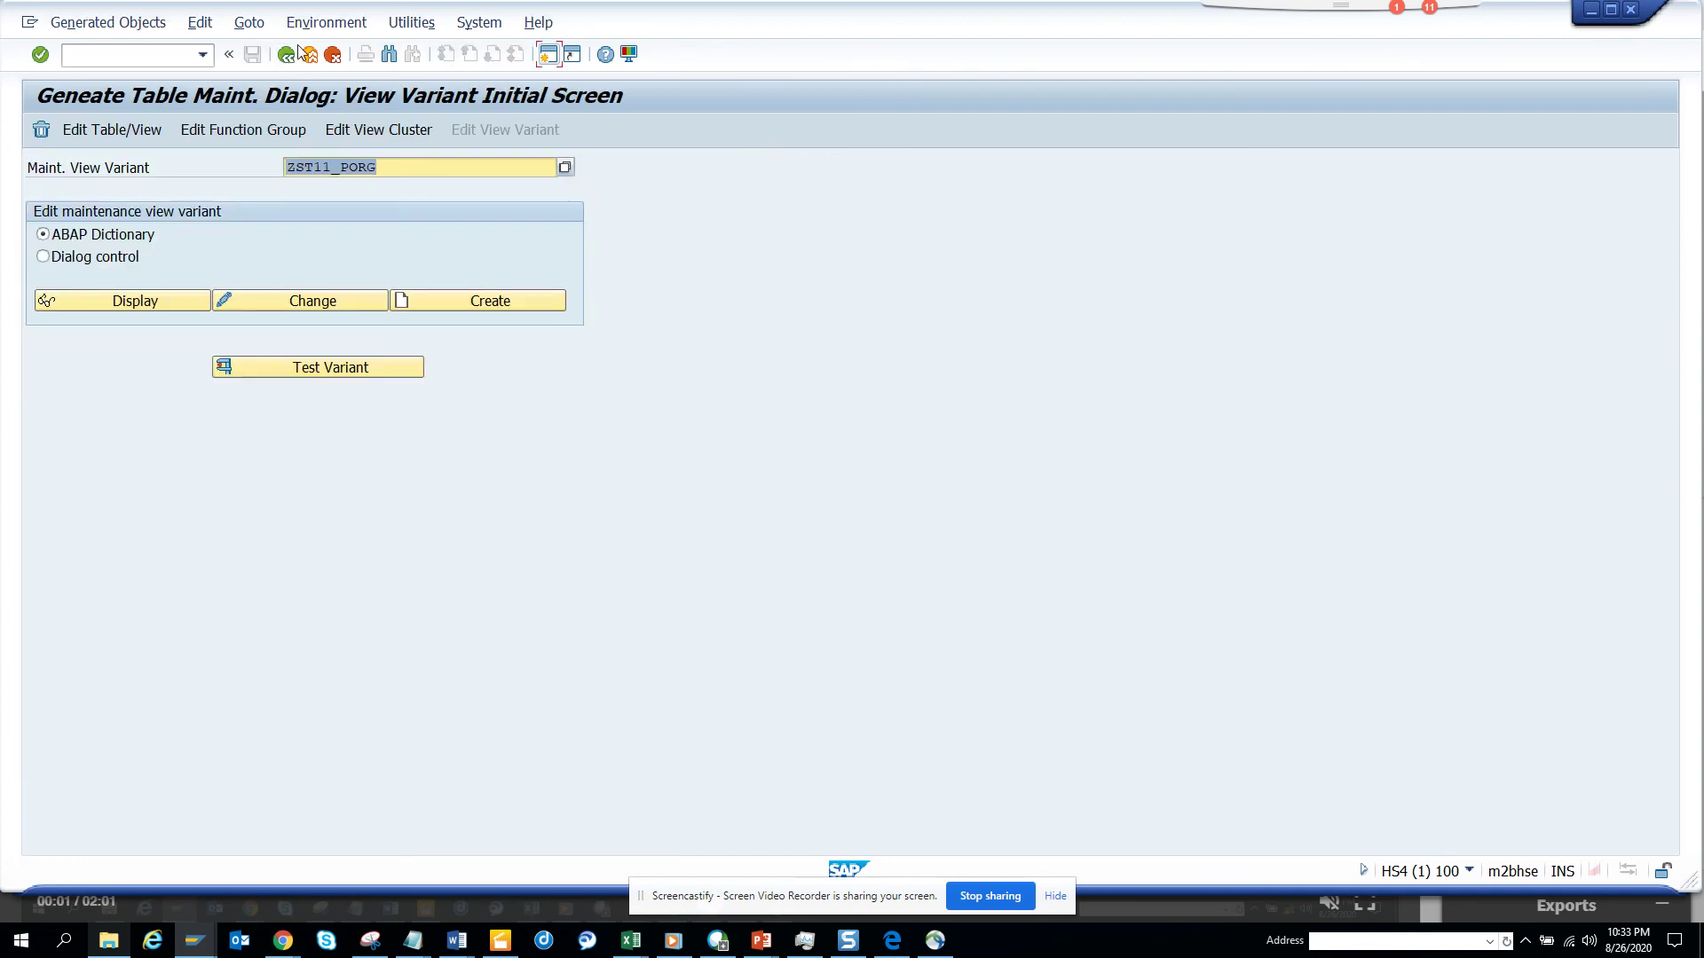
click(286, 58)
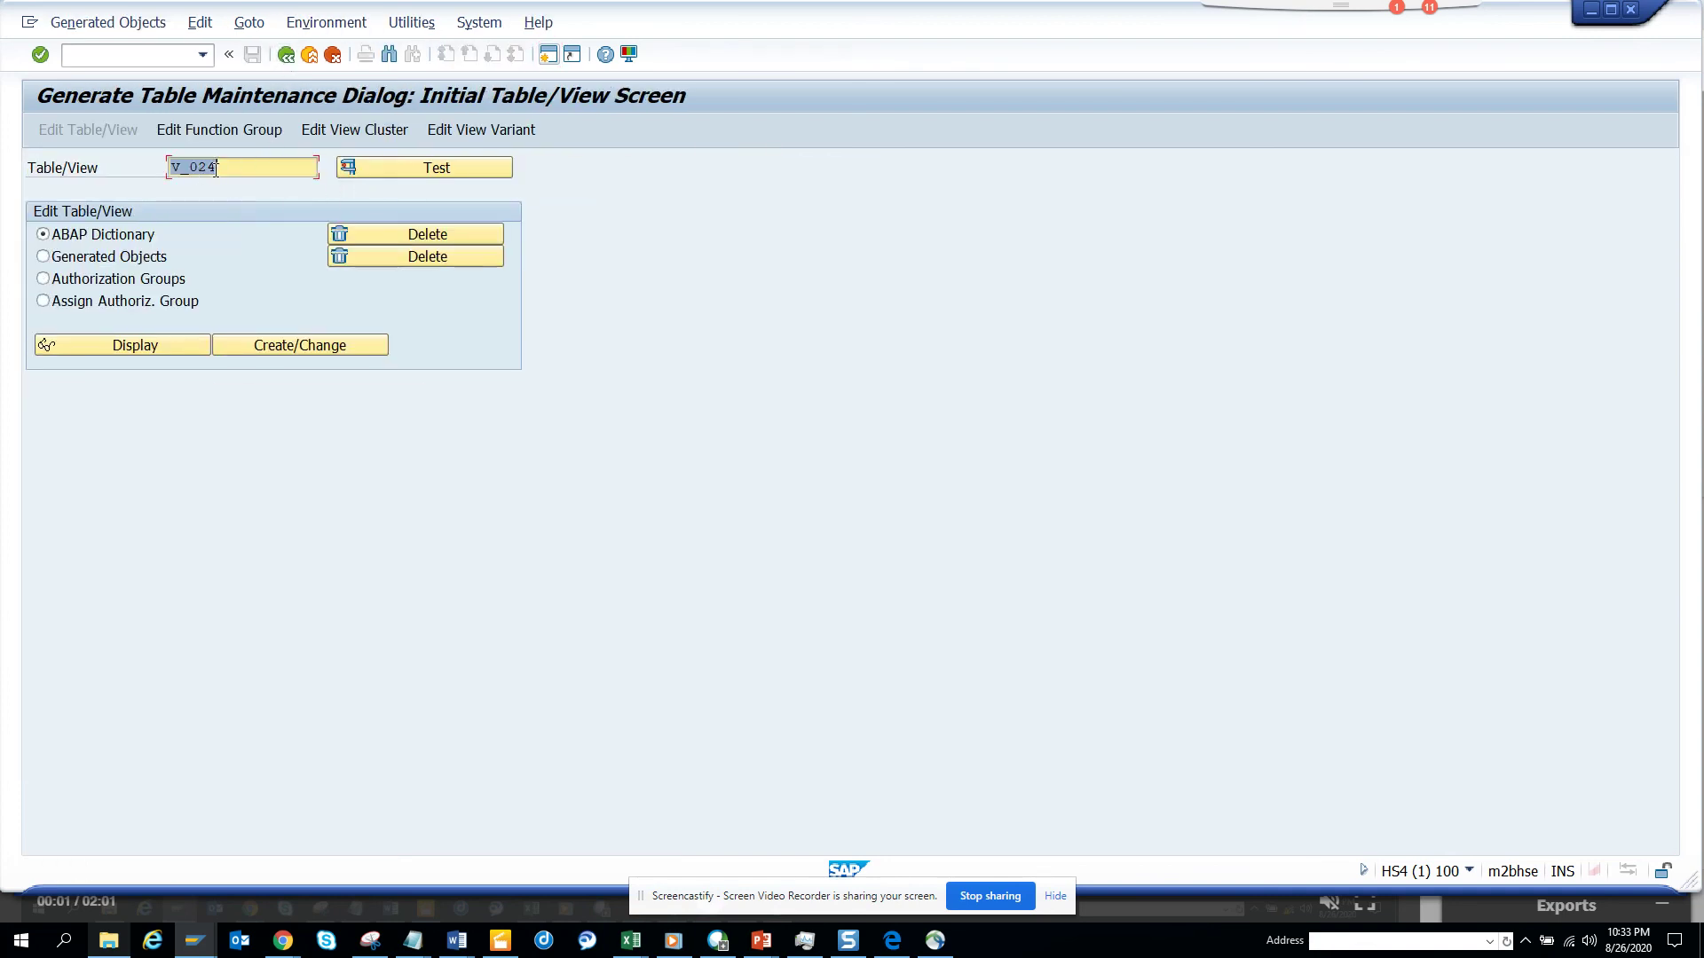